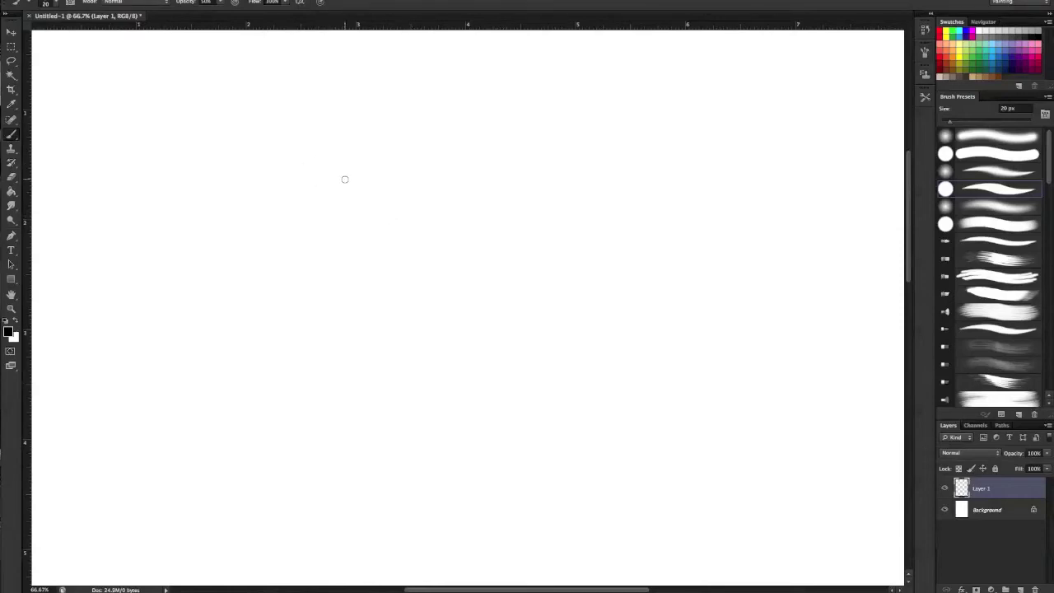
# Brush-sketch the logo letters with crossing frame lines and the word ARTWORKS beneath, on Layer 1
pyautogui.moveTo(332, 243)
pyautogui.mouseDown()
pyautogui.moveTo(350, 153)
pyautogui.moveTo(358, 272)
pyautogui.moveTo(383, 162)
pyautogui.moveTo(362, 269)
pyautogui.moveTo(394, 261)
pyautogui.moveTo(387, 254)
pyautogui.moveTo(402, 289)
pyautogui.moveTo(421, 286)
pyautogui.moveTo(442, 261)
pyautogui.mouseUp()
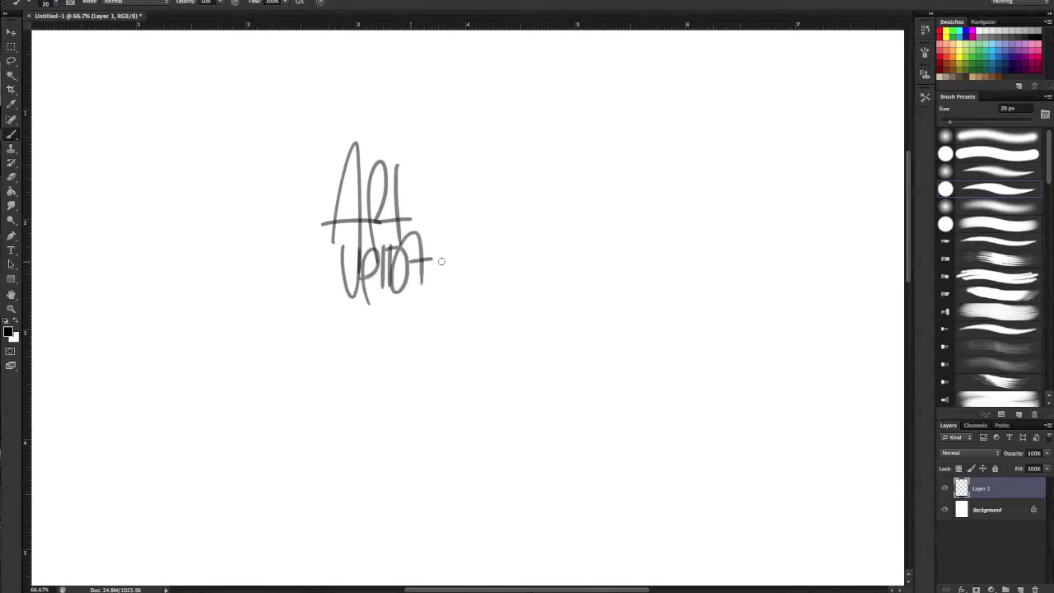
pyautogui.moveTo(337, 143)
pyautogui.mouseDown()
pyautogui.moveTo(337, 313)
pyautogui.moveTo(440, 141)
pyautogui.moveTo(430, 337)
pyautogui.mouseUp()
pyautogui.moveTo(322, 301); pyautogui.dragTo(460, 300)
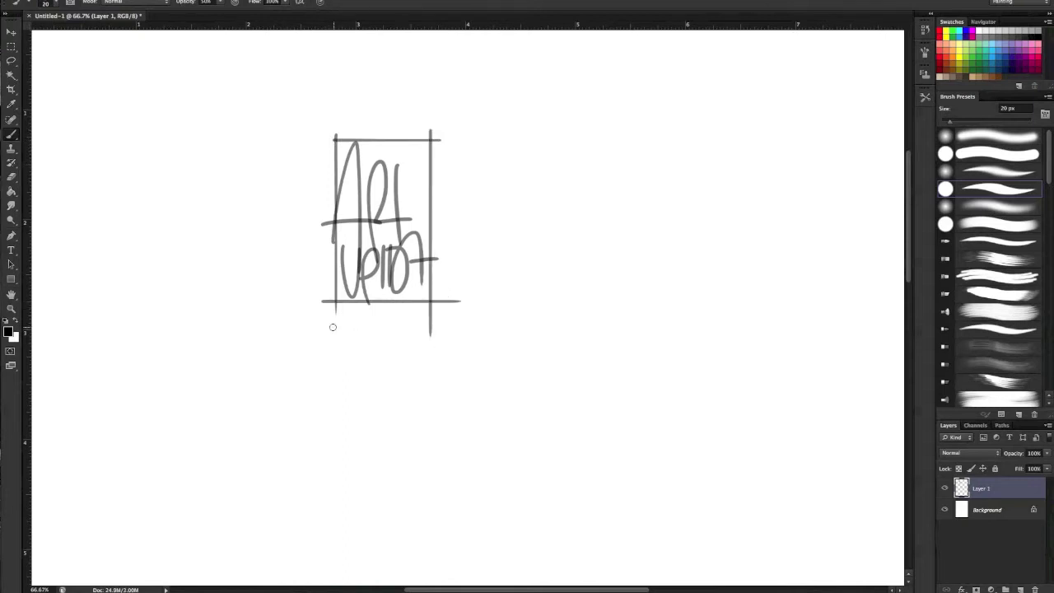
pyautogui.moveTo(333, 327)
pyautogui.mouseDown()
pyautogui.moveTo(346, 317)
pyautogui.moveTo(370, 328)
pyautogui.moveTo(391, 311)
pyautogui.moveTo(410, 321)
pyautogui.moveTo(418, 313)
pyautogui.moveTo(422, 325)
pyautogui.mouseUp()
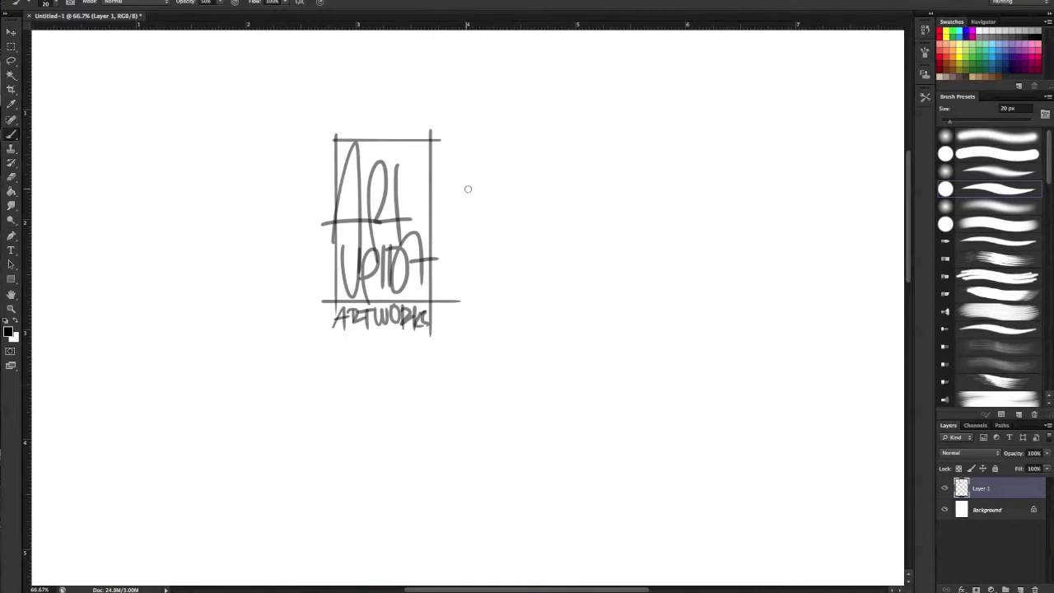
pyautogui.hscroll(2, 487, 244)
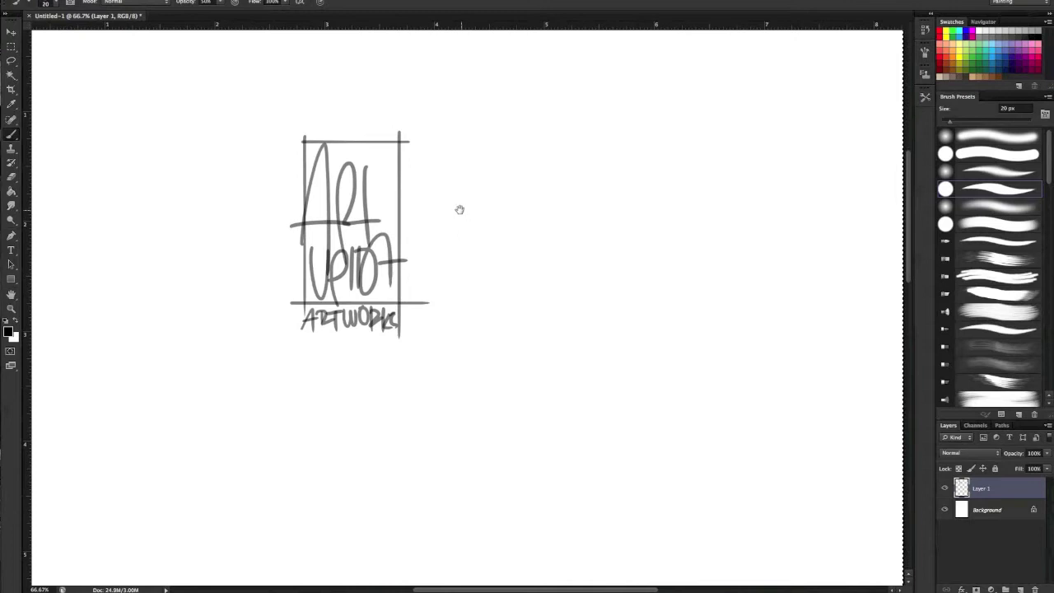
# Hand-letter TIPS / ON WORKING / DIGITAL on three lines to the right of the logo
pyautogui.moveTo(460, 209); pyautogui.dragTo(442, 205)
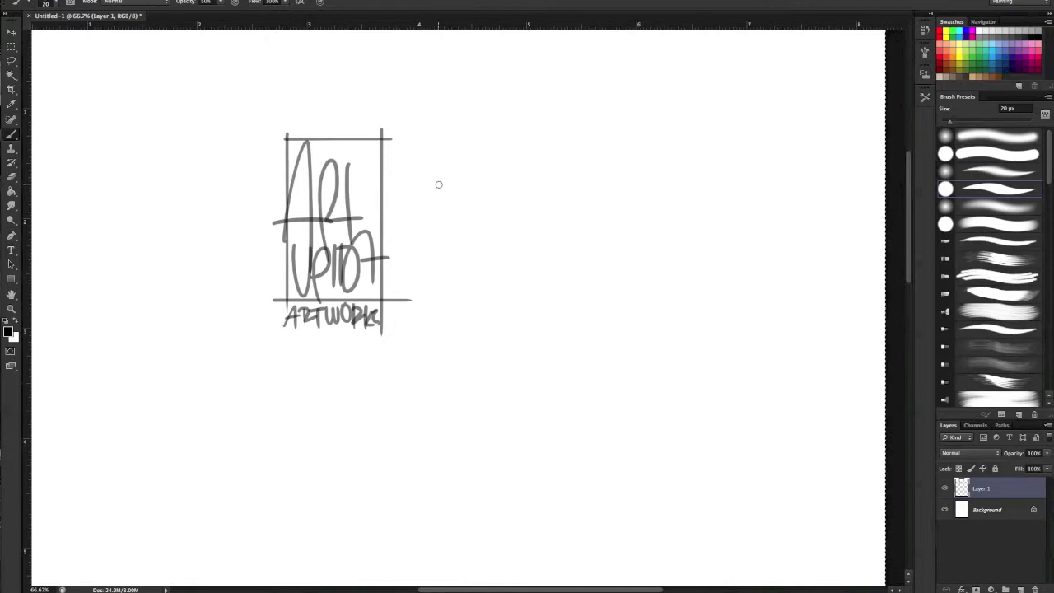
pyautogui.moveTo(434, 179)
pyautogui.mouseDown()
pyautogui.moveTo(432, 205)
pyautogui.moveTo(461, 178)
pyautogui.mouseUp()
pyautogui.moveTo(454, 180)
pyautogui.mouseDown()
pyautogui.moveTo(454, 224)
pyautogui.moveTo(483, 206)
pyautogui.mouseUp()
pyautogui.moveTo(488, 193)
pyautogui.mouseDown()
pyautogui.moveTo(493, 209)
pyautogui.moveTo(501, 188)
pyautogui.mouseUp()
pyautogui.moveTo(440, 238)
pyautogui.mouseDown()
pyautogui.moveTo(474, 259)
pyautogui.moveTo(519, 262)
pyautogui.moveTo(537, 239)
pyautogui.moveTo(552, 262)
pyautogui.moveTo(584, 262)
pyautogui.mouseUp()
pyautogui.moveTo(592, 237)
pyautogui.mouseDown()
pyautogui.moveTo(592, 264)
pyautogui.moveTo(619, 240)
pyautogui.moveTo(620, 255)
pyautogui.moveTo(639, 265)
pyautogui.mouseUp()
pyautogui.moveTo(438, 279); pyautogui.dragTo(442, 309)
pyautogui.moveTo(462, 279)
pyautogui.mouseDown()
pyautogui.moveTo(462, 308)
pyautogui.moveTo(494, 294)
pyautogui.mouseUp()
pyautogui.moveTo(506, 279)
pyautogui.mouseDown()
pyautogui.moveTo(507, 307)
pyautogui.moveTo(532, 282)
pyautogui.mouseUp()
pyautogui.moveTo(515, 283)
pyautogui.mouseDown()
pyautogui.moveTo(515, 305)
pyautogui.moveTo(535, 279)
pyautogui.mouseUp()
pyautogui.moveTo(535, 279)
pyautogui.mouseDown()
pyautogui.moveTo(543, 310)
pyautogui.moveTo(547, 295)
pyautogui.mouseUp()
pyautogui.moveTo(556, 278); pyautogui.dragTo(568, 309)
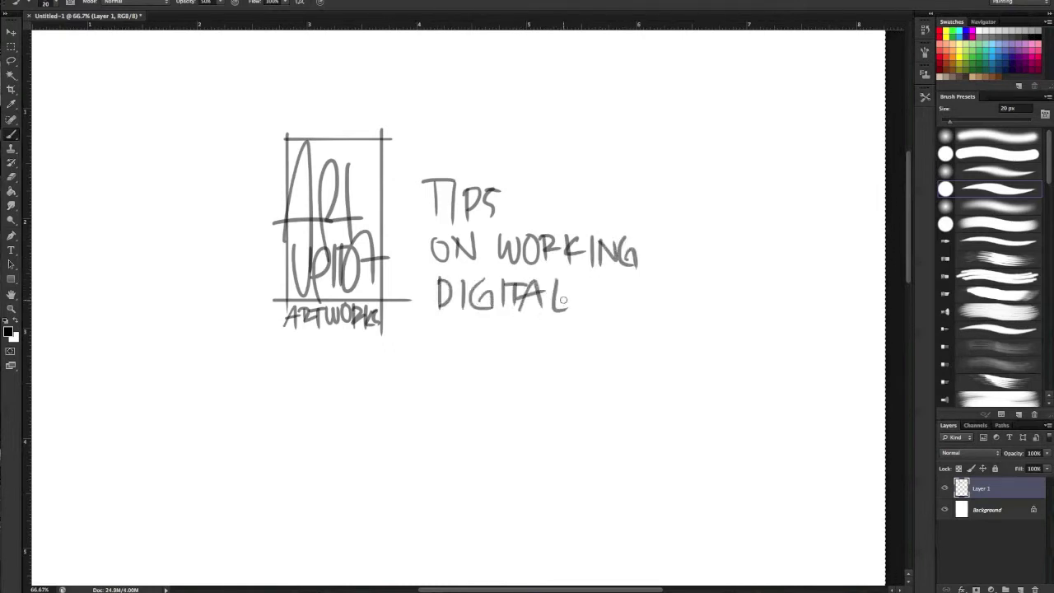
# Draw vertical dividers on both sides of the text and a long horizontal rule under the header
pyautogui.moveTo(424, 161); pyautogui.dragTo(423, 359)
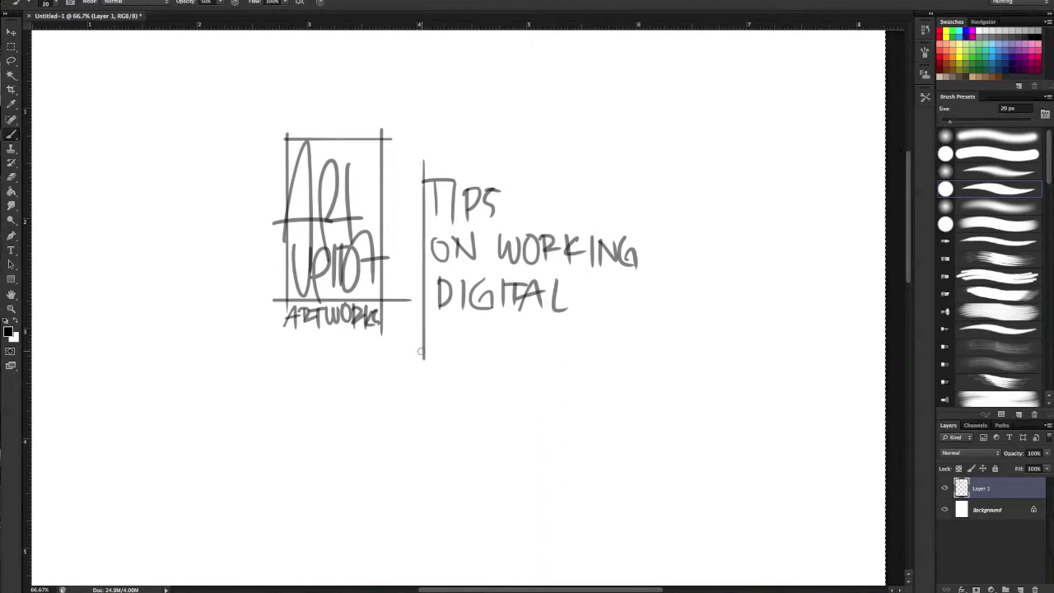
pyautogui.moveTo(410, 323)
pyautogui.mouseDown()
pyautogui.moveTo(408, 335)
pyautogui.moveTo(409, 325)
pyautogui.moveTo(623, 318)
pyautogui.mouseUp()
pyautogui.scroll(-2, 583, 239)
pyautogui.moveTo(673, 107); pyautogui.dragTo(676, 302)
pyautogui.moveTo(561, 277); pyautogui.dragTo(590, 267)
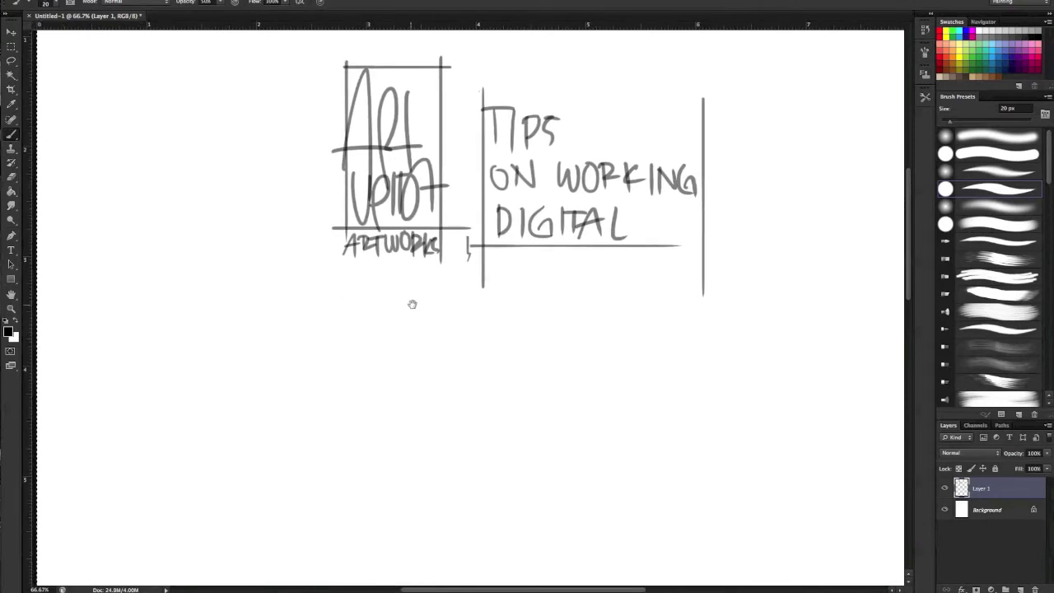
pyautogui.moveTo(412, 301)
pyautogui.mouseDown()
pyautogui.moveTo(358, 266)
pyautogui.moveTo(335, 283)
pyautogui.mouseUp()
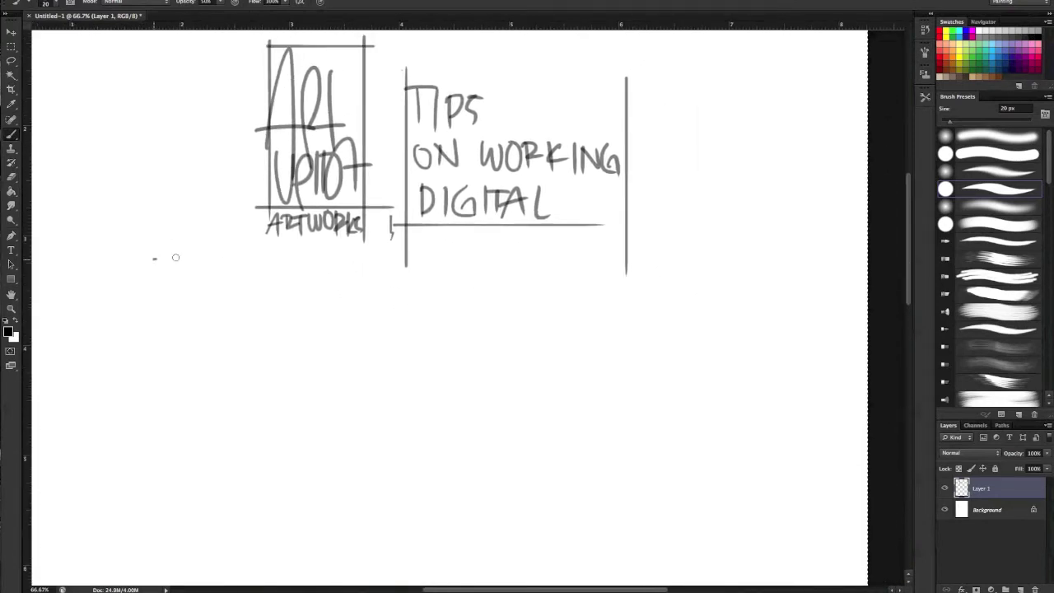
pyautogui.moveTo(156, 257); pyautogui.dragTo(709, 257)
pyautogui.moveTo(358, 311)
pyautogui.mouseDown()
pyautogui.moveTo(375, 216)
pyautogui.moveTo(420, 196)
pyautogui.mouseUp()
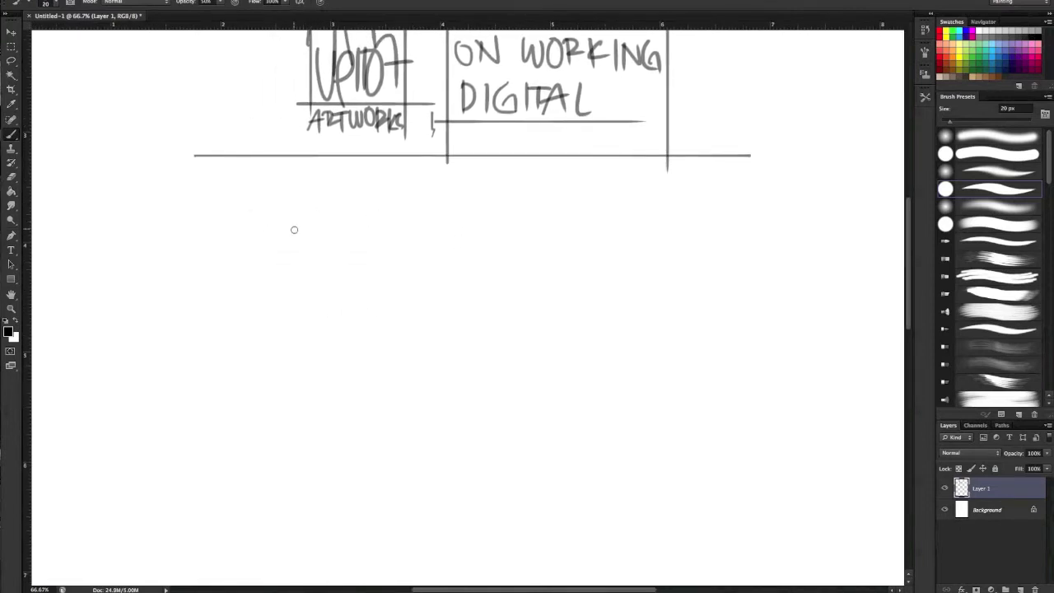
# Sketch a stick-figure head, a curved arrow, and the artist figure's head
pyautogui.moveTo(300, 224)
pyautogui.mouseDown()
pyautogui.moveTo(328, 286)
pyautogui.moveTo(289, 241)
pyautogui.moveTo(300, 260)
pyautogui.moveTo(258, 346)
pyautogui.moveTo(295, 312)
pyautogui.moveTo(290, 411)
pyautogui.moveTo(325, 432)
pyautogui.moveTo(333, 283)
pyautogui.mouseUp()
pyautogui.click(300, 262)
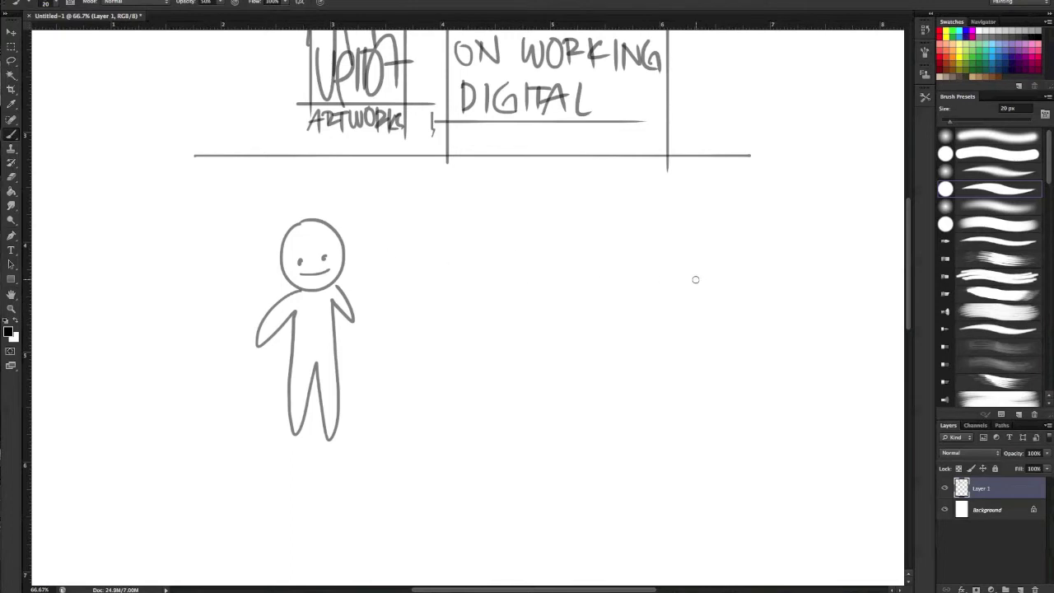
pyautogui.moveTo(639, 284)
pyautogui.mouseDown()
pyautogui.moveTo(518, 238)
pyautogui.moveTo(415, 292)
pyautogui.moveTo(420, 303)
pyautogui.mouseUp()
pyautogui.moveTo(677, 287)
pyautogui.mouseDown()
pyautogui.moveTo(683, 328)
pyautogui.moveTo(678, 288)
pyautogui.moveTo(637, 381)
pyautogui.moveTo(666, 351)
pyautogui.moveTo(659, 439)
pyautogui.moveTo(693, 353)
pyautogui.moveTo(712, 366)
pyautogui.moveTo(693, 280)
pyautogui.moveTo(694, 299)
pyautogui.moveTo(729, 306)
pyautogui.moveTo(753, 295)
pyautogui.moveTo(791, 316)
pyautogui.mouseUp()
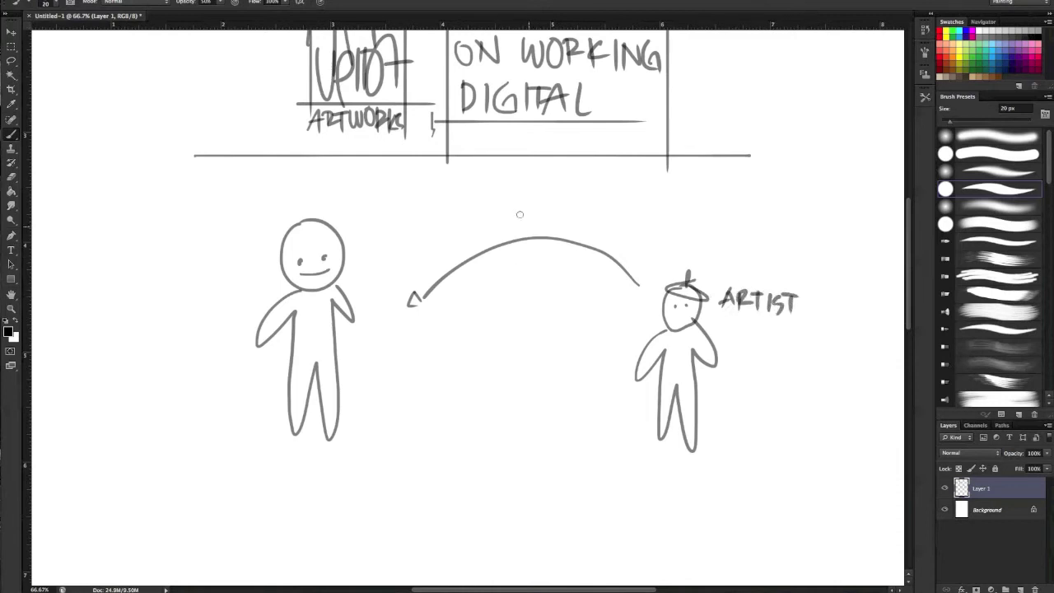
# Label the arc FILES and write ZIP.RAR below it, with lines above and beneath
pyautogui.moveTo(517, 209)
pyautogui.mouseDown()
pyautogui.moveTo(556, 236)
pyautogui.moveTo(567, 224)
pyautogui.moveTo(539, 297)
pyautogui.moveTo(547, 288)
pyautogui.mouseUp()
pyautogui.moveTo(505, 326)
pyautogui.mouseDown()
pyautogui.moveTo(532, 351)
pyautogui.moveTo(514, 344)
pyautogui.mouseUp()
pyautogui.moveTo(537, 321)
pyautogui.mouseDown()
pyautogui.moveTo(540, 347)
pyautogui.moveTo(558, 325)
pyautogui.moveTo(577, 349)
pyautogui.moveTo(595, 323)
pyautogui.moveTo(600, 337)
pyautogui.mouseUp()
pyautogui.click(562, 344)
pyautogui.moveTo(598, 321); pyautogui.dragTo(614, 346)
pyautogui.moveTo(518, 365); pyautogui.dragTo(606, 360)
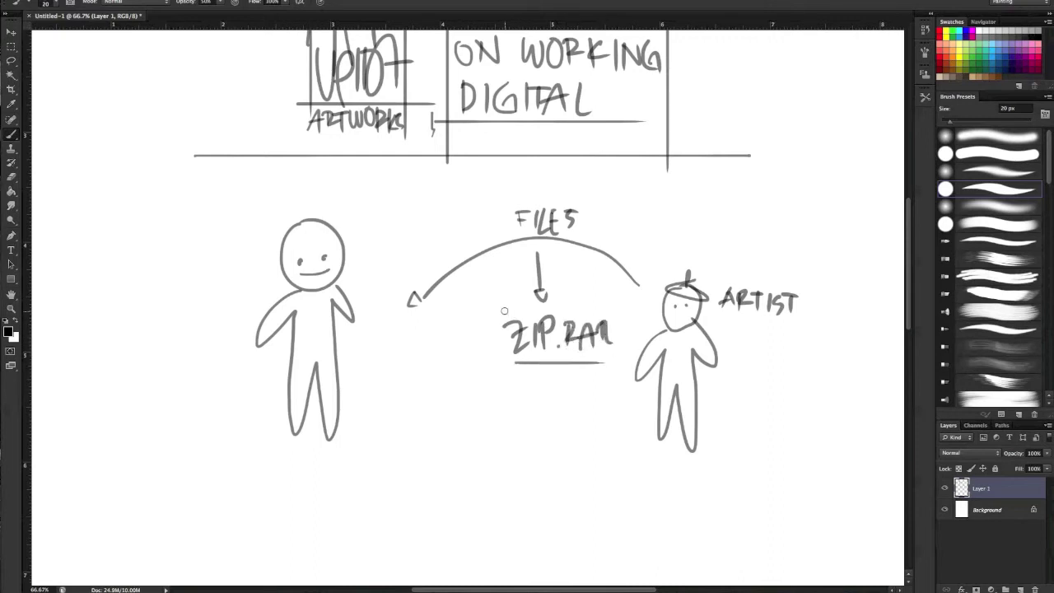
pyautogui.moveTo(503, 303); pyautogui.dragTo(618, 302)
pyautogui.moveTo(545, 322); pyautogui.dragTo(547, 284)
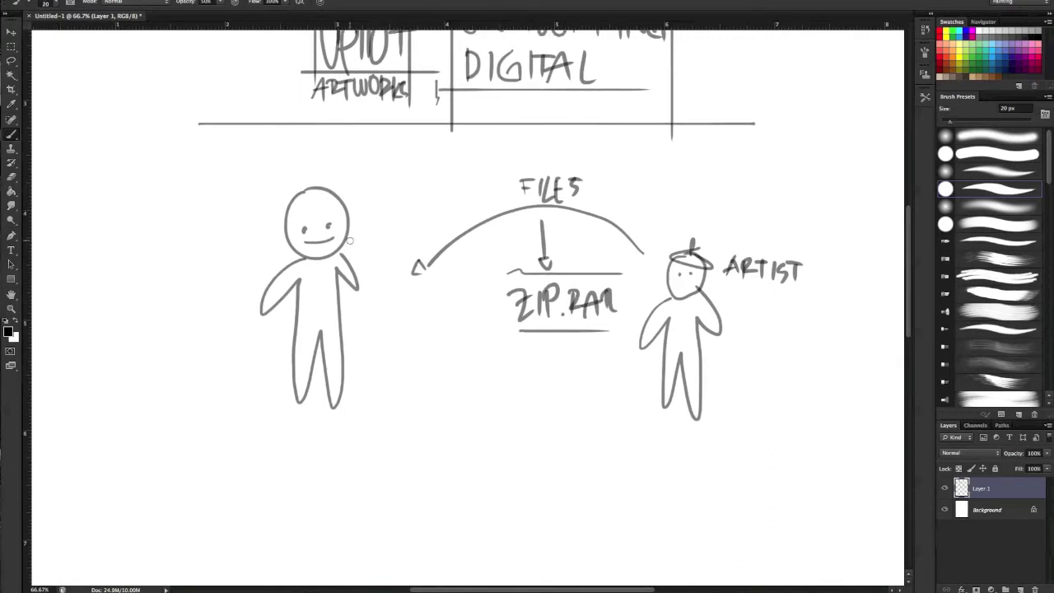
# Draw a curved arrow from the left figure to a boxed PSD label
pyautogui.moveTo(363, 320)
pyautogui.mouseDown()
pyautogui.moveTo(418, 417)
pyautogui.moveTo(438, 425)
pyautogui.mouseUp()
pyautogui.moveTo(442, 414); pyautogui.dragTo(445, 431)
pyautogui.moveTo(483, 395); pyautogui.dragTo(487, 430)
pyautogui.moveTo(482, 395); pyautogui.dragTo(499, 425)
pyautogui.moveTo(514, 398); pyautogui.dragTo(515, 427)
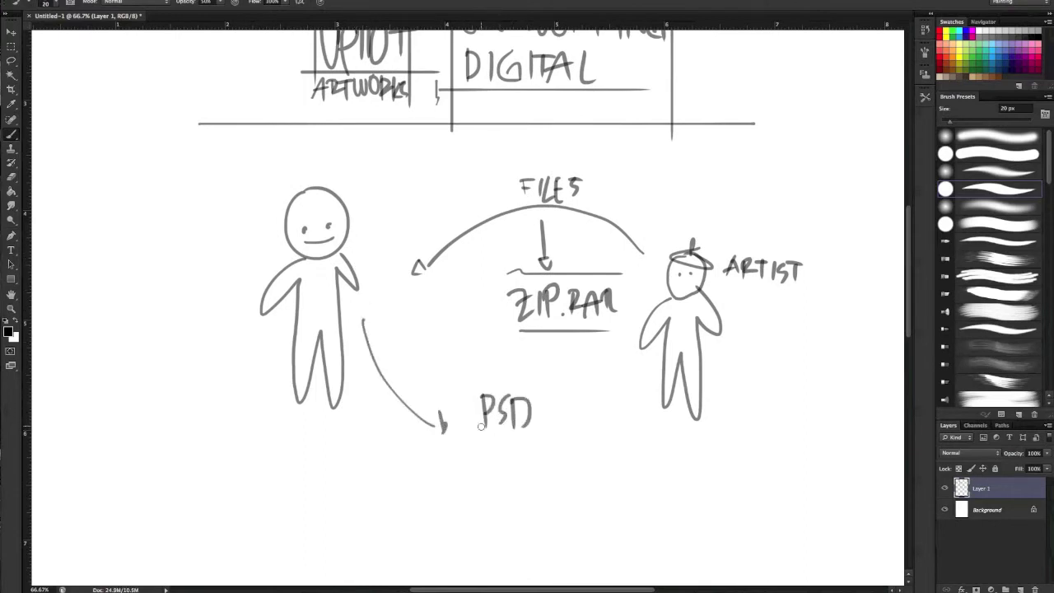
pyautogui.moveTo(576, 415); pyautogui.dragTo(582, 377)
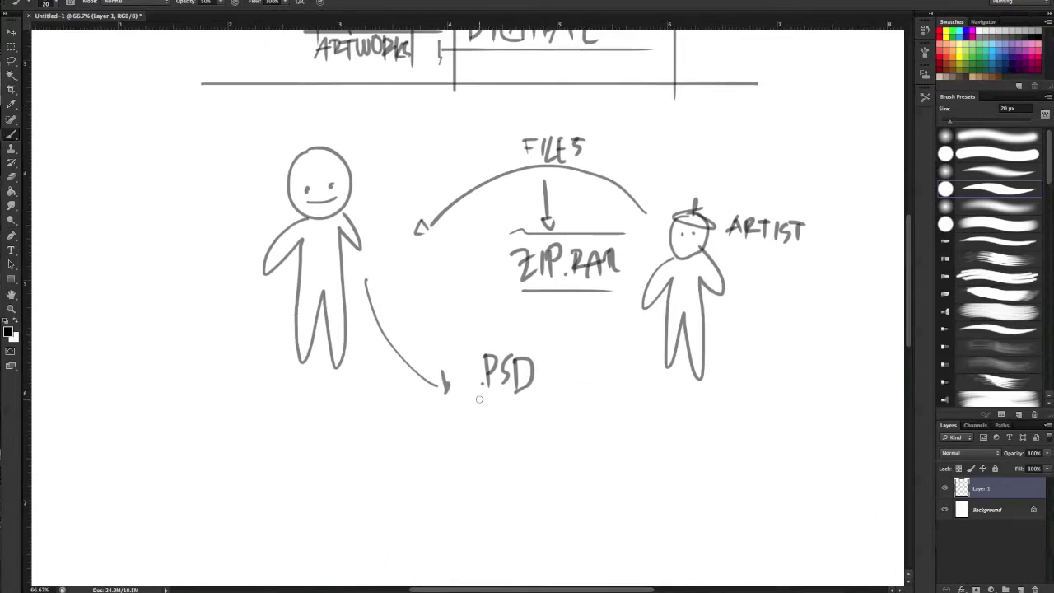
pyautogui.moveTo(470, 343)
pyautogui.mouseDown()
pyautogui.moveTo(473, 377)
pyautogui.moveTo(470, 341)
pyautogui.moveTo(551, 331)
pyautogui.moveTo(549, 397)
pyautogui.mouseUp()
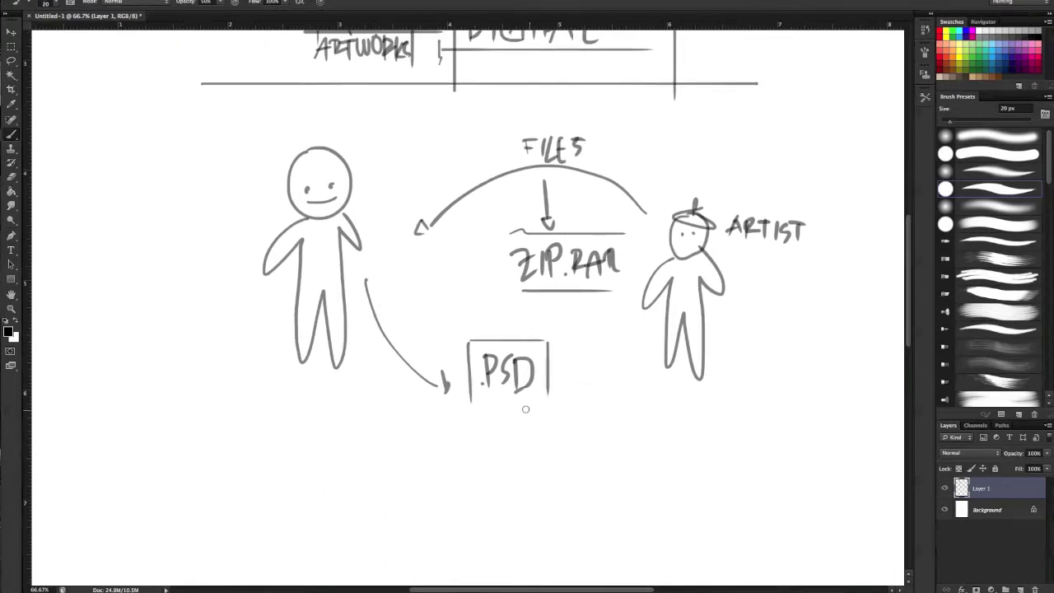
pyautogui.moveTo(470, 402); pyautogui.dragTo(561, 402)
# Pan around the sketch to review it and expose empty canvas below the diagram
pyautogui.moveTo(621, 385); pyautogui.dragTo(612, 343)
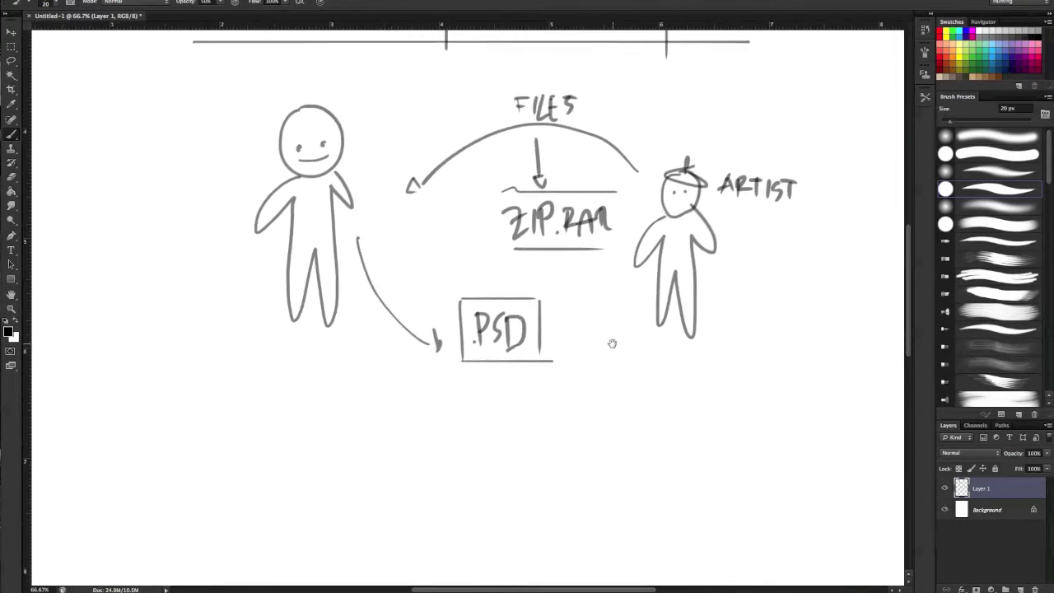
pyautogui.moveTo(576, 271); pyautogui.dragTo(595, 304)
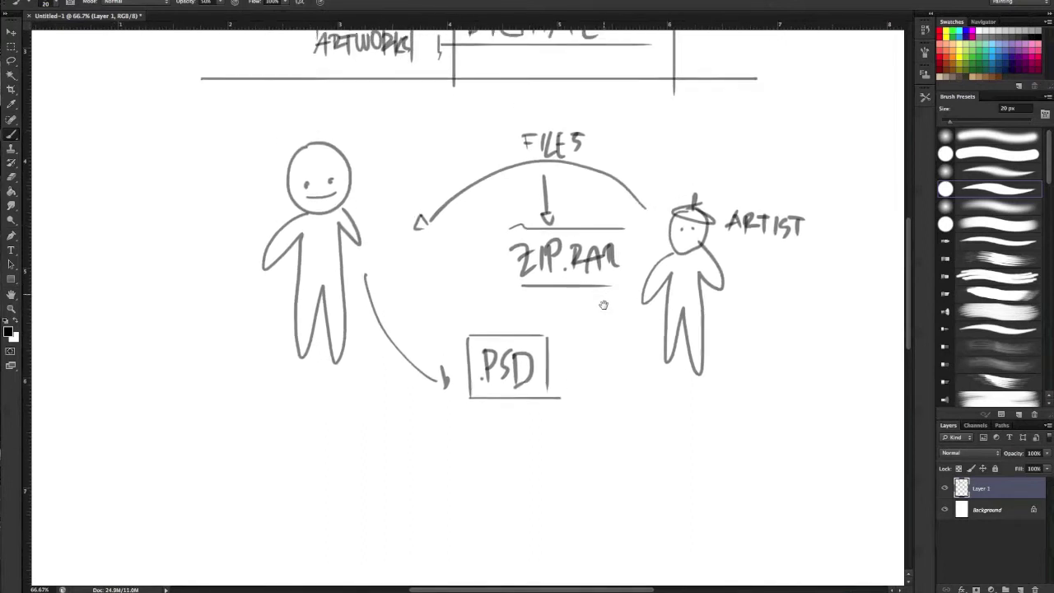
pyautogui.moveTo(589, 362); pyautogui.dragTo(588, 357)
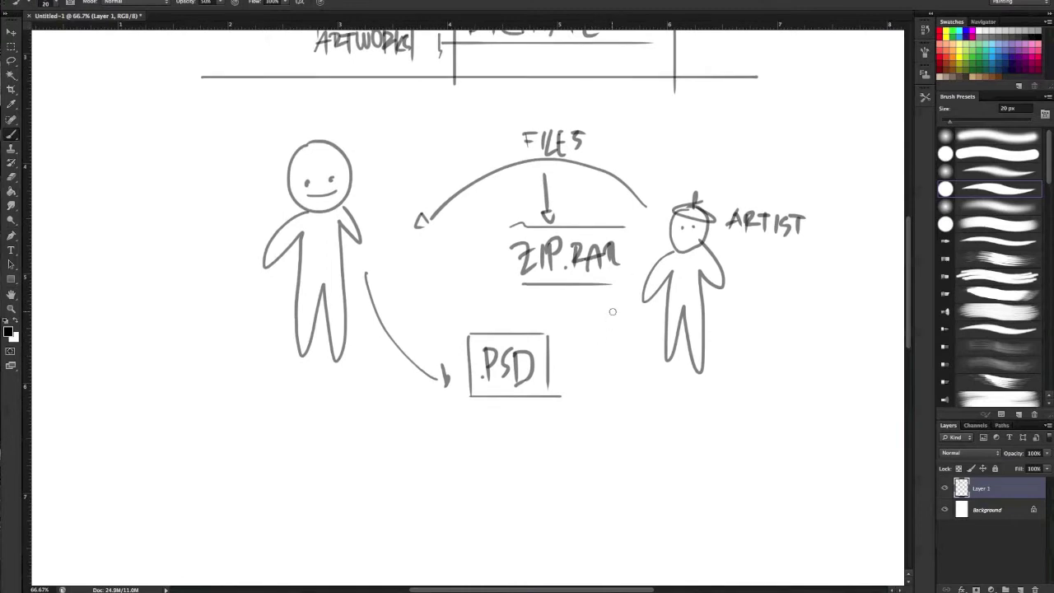
pyautogui.hscroll(3, 582, 332)
pyautogui.scroll(-1, 581, 332)
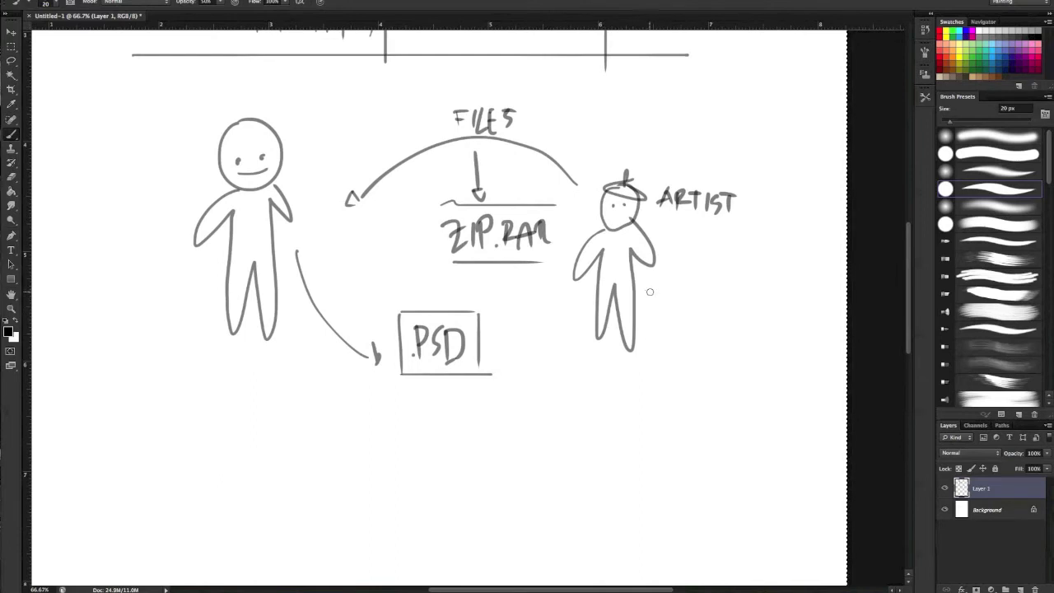
pyautogui.moveTo(612, 346); pyautogui.dragTo(637, 270)
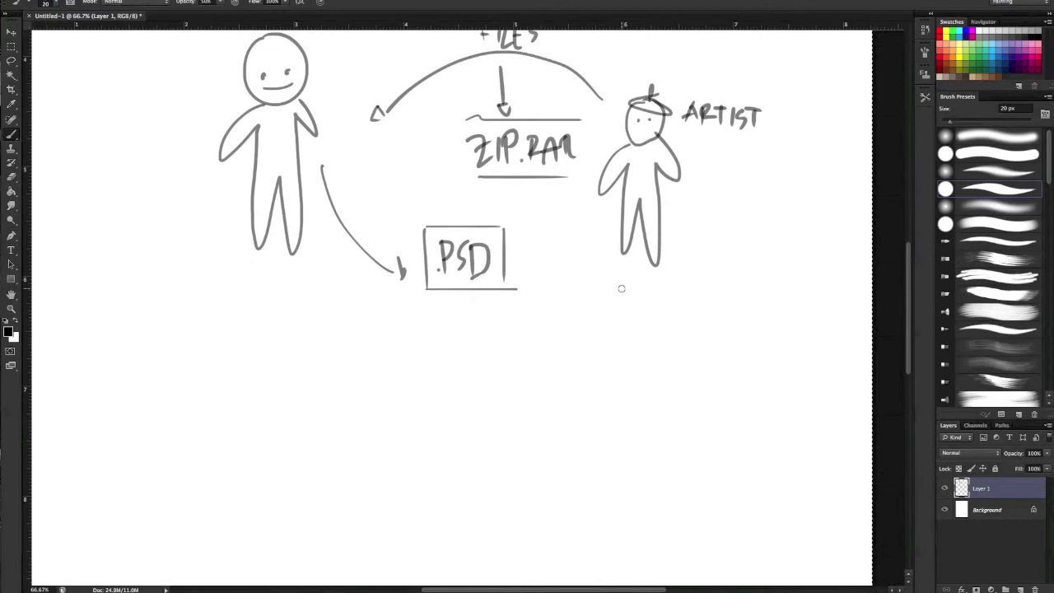
# Open pacific rim.psd from the Desktop with Cmd+O
pyautogui.press('super+Tab')
pyautogui.press('super+o')
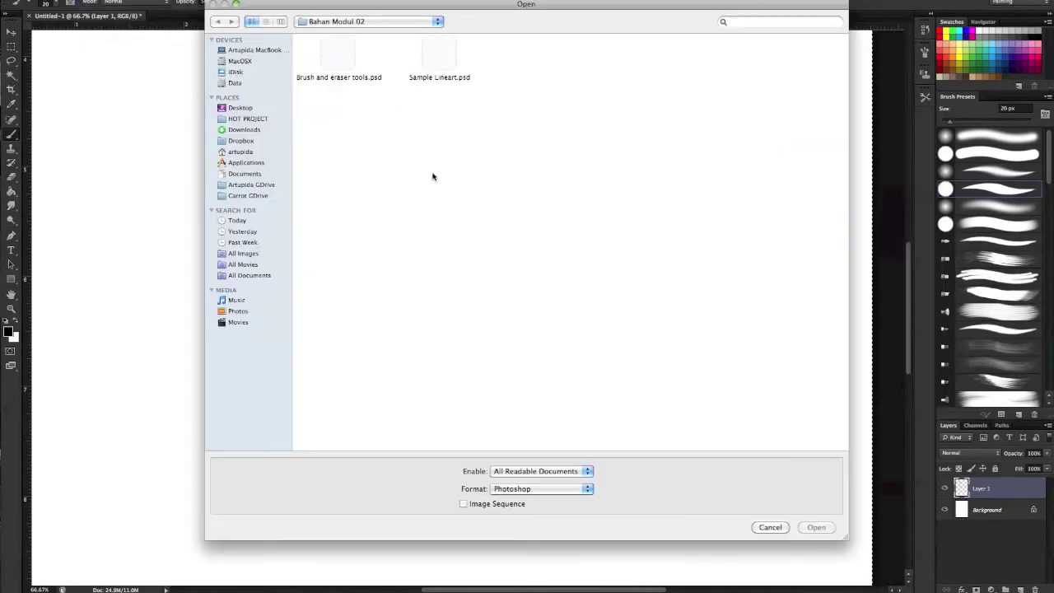
pyautogui.click(246, 108)
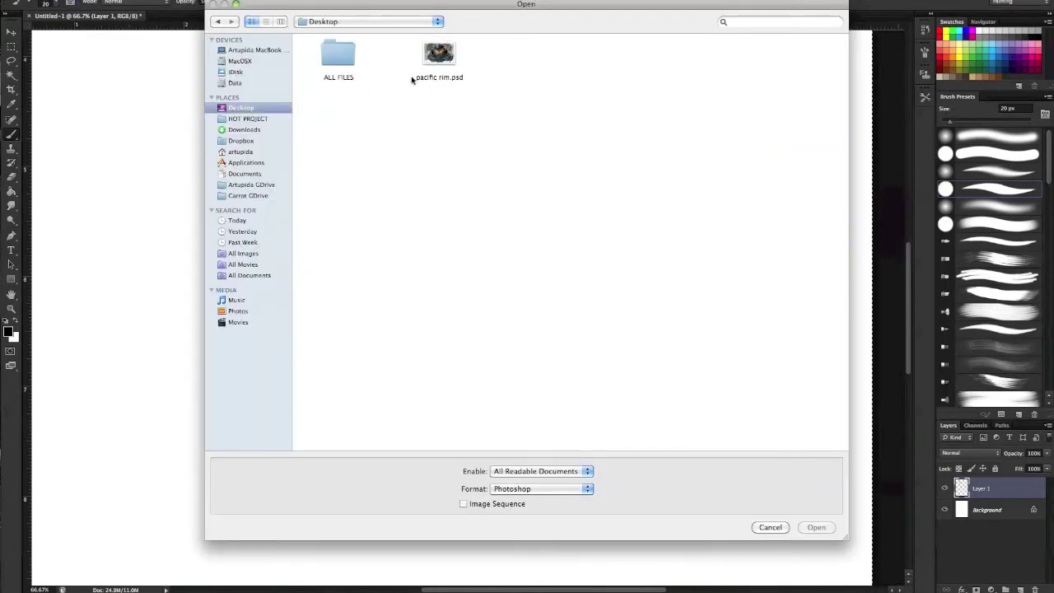
pyautogui.click(442, 63)
pyautogui.click(817, 527)
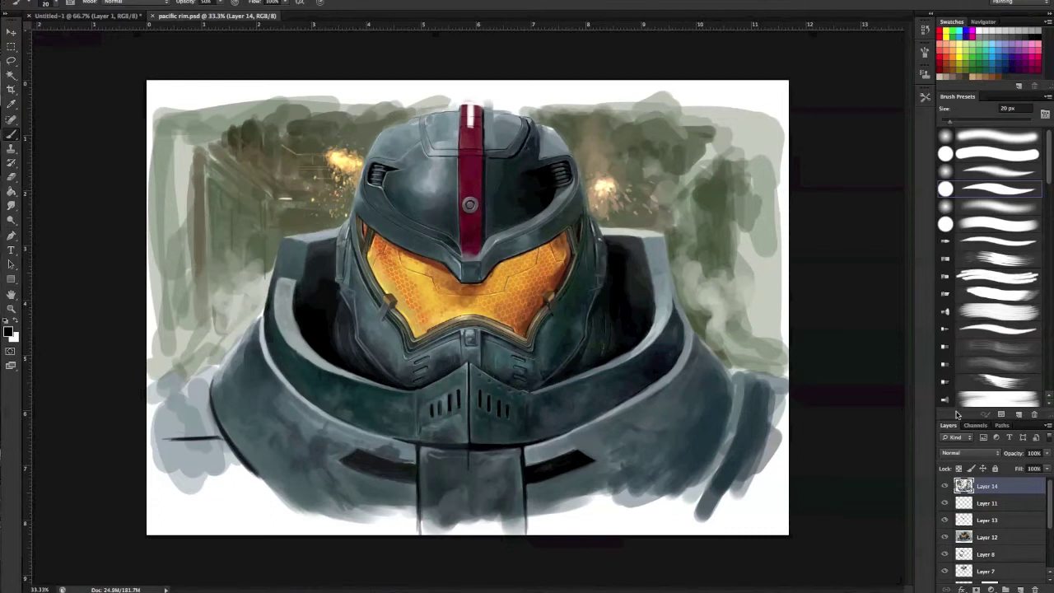
pyautogui.moveTo(952, 429); pyautogui.dragTo(768, 82)
pyautogui.moveTo(874, 244); pyautogui.dragTo(883, 430)
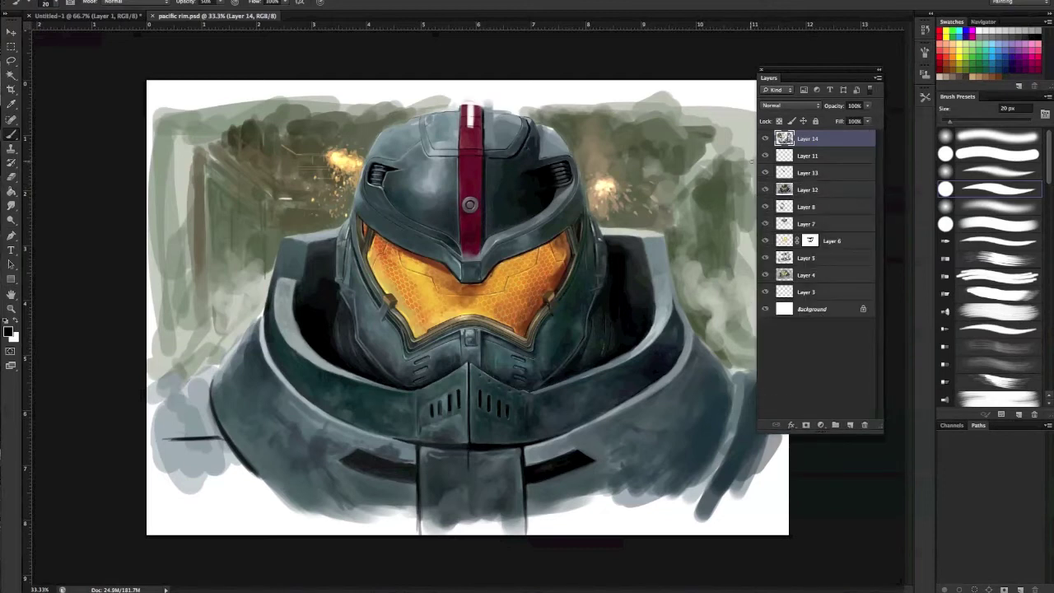
pyautogui.press('z')
pyautogui.moveTo(521, 194); pyautogui.dragTo(577, 194)
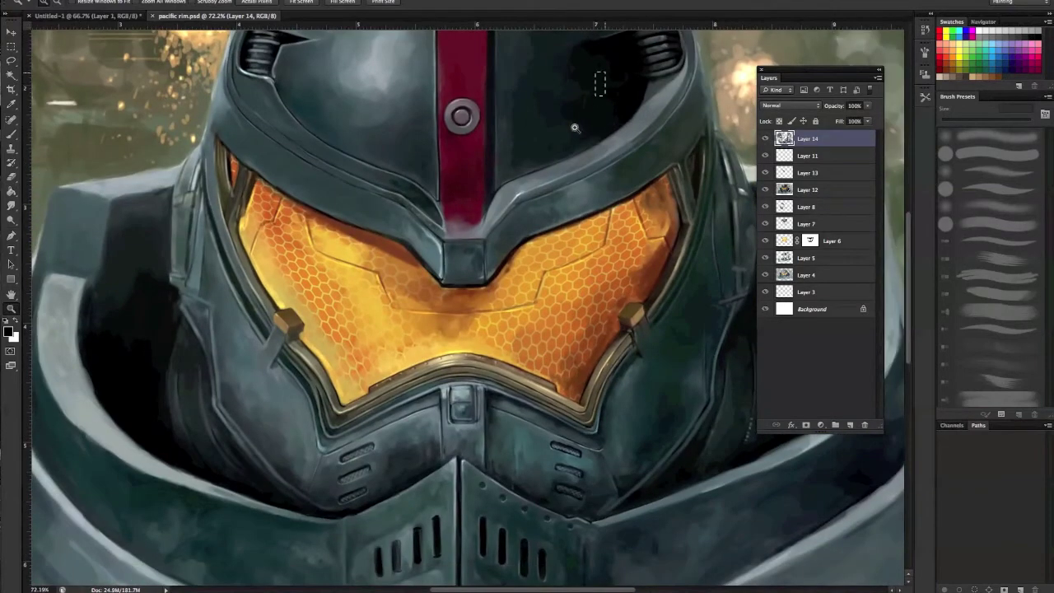
pyautogui.moveTo(365, 442); pyautogui.dragTo(505, 319)
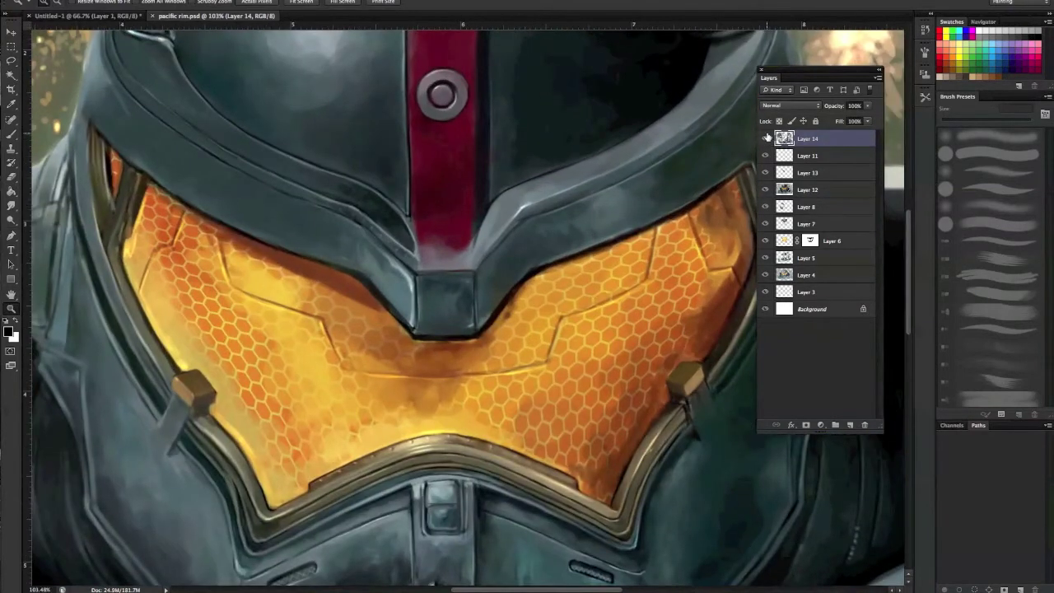
pyautogui.click(766, 140)
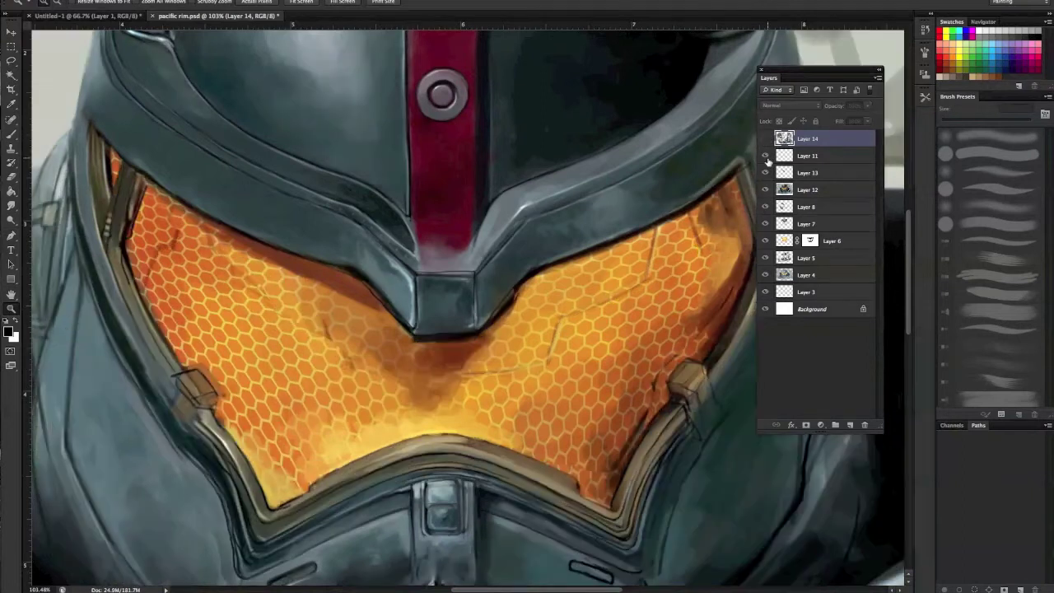
pyautogui.hotkey('ctrl', '-')
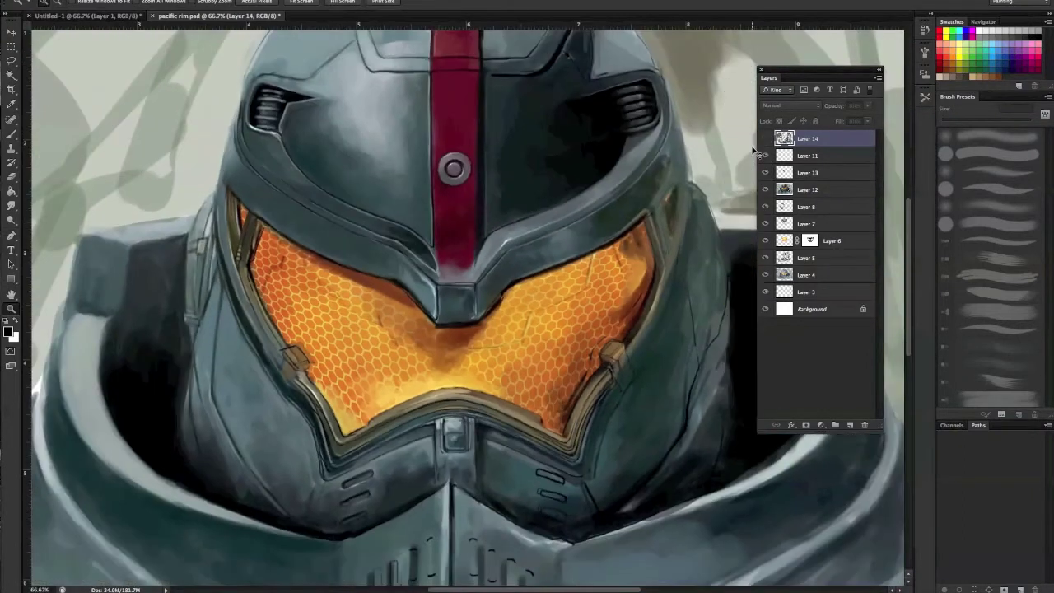
pyautogui.moveTo(768, 156)
pyautogui.mouseDown()
pyautogui.moveTo(765, 309)
pyautogui.moveTo(765, 139)
pyautogui.mouseUp()
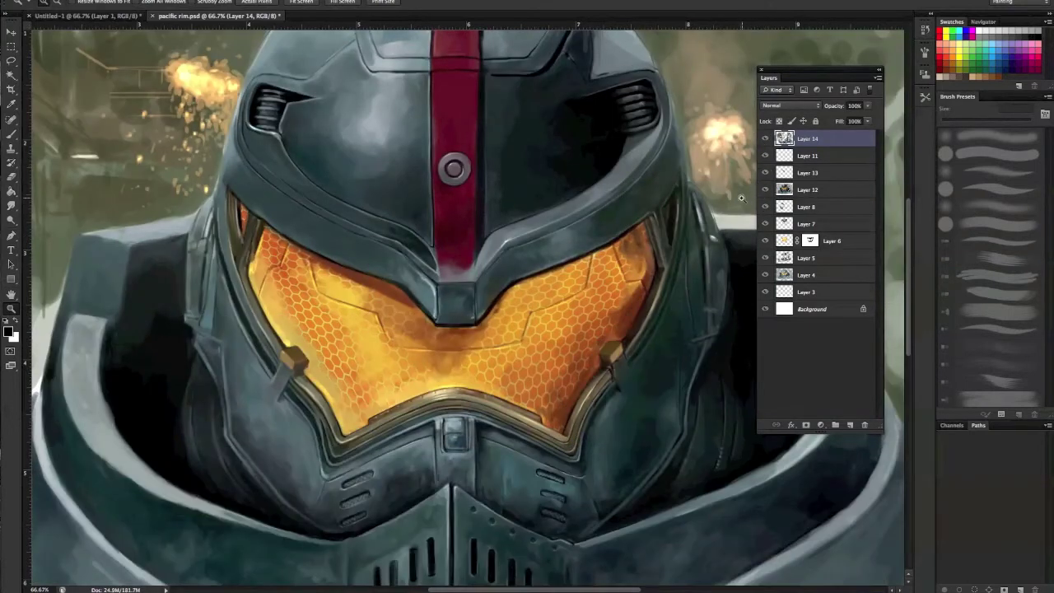
pyautogui.hotkey('ctrl', '-')
pyautogui.hotkey('ctrl', '-')
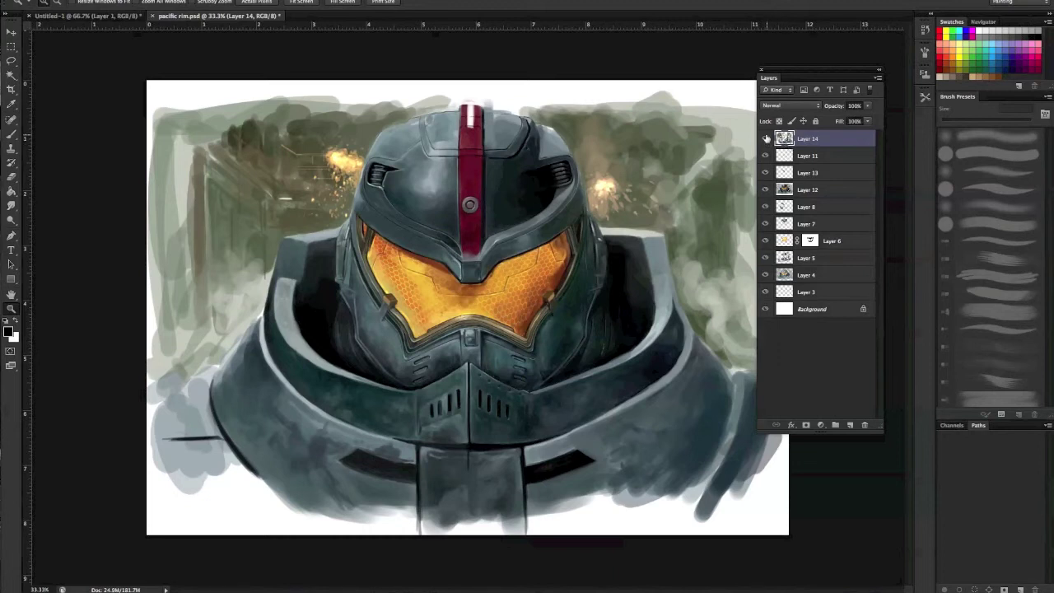
pyautogui.moveTo(766, 140)
pyautogui.mouseDown()
pyautogui.moveTo(766, 301)
pyautogui.moveTo(762, 146)
pyautogui.mouseUp()
pyautogui.click(765, 292)
pyautogui.click(769, 309)
pyautogui.click(766, 138)
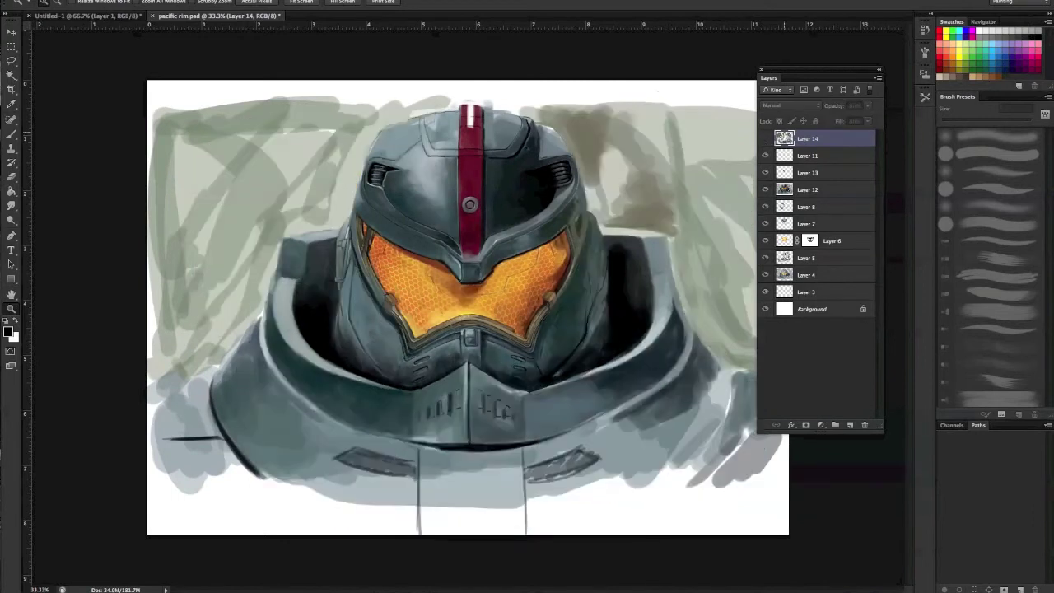
pyautogui.click(766, 138)
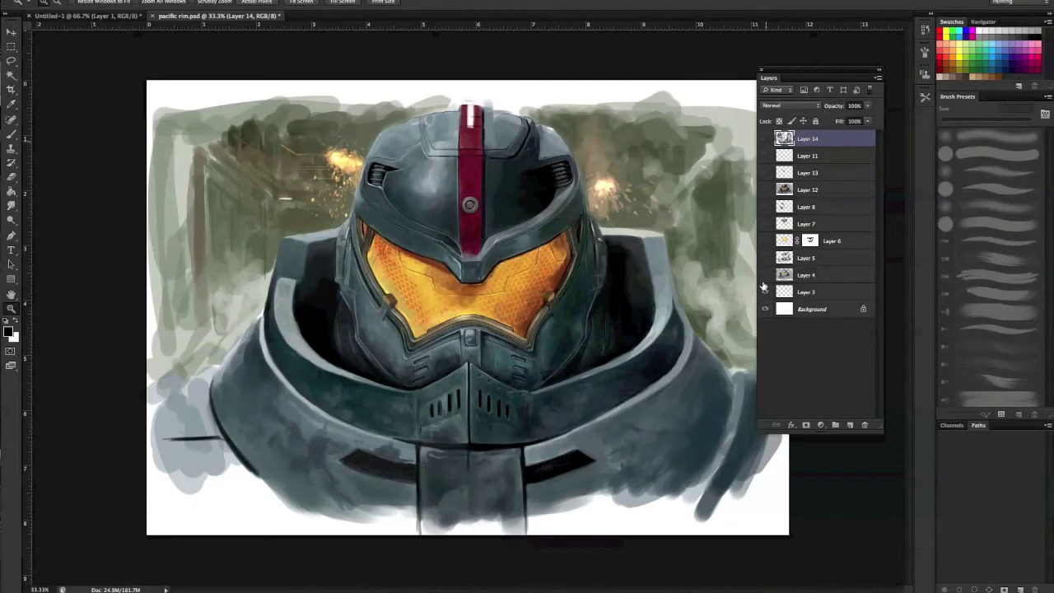
pyautogui.moveTo(766, 139)
pyautogui.mouseDown()
pyautogui.moveTo(766, 207)
pyautogui.moveTo(766, 138)
pyautogui.mouseUp()
pyautogui.scroll(10, 121, 590)
pyautogui.scroll(-12, 121, 589)
pyautogui.scroll(3, 121, 589)
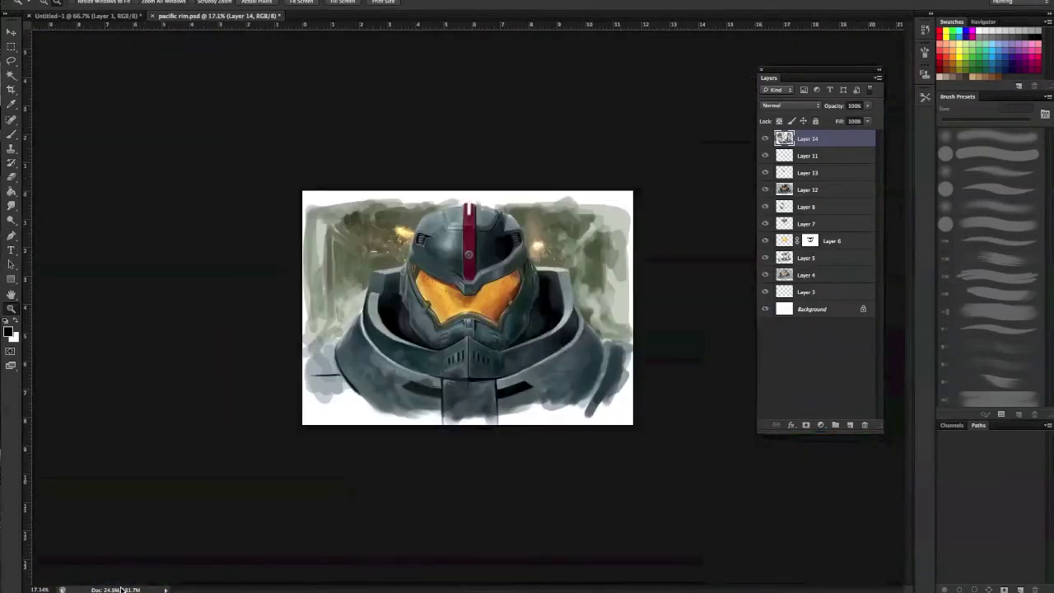
pyautogui.scroll(2, 121, 590)
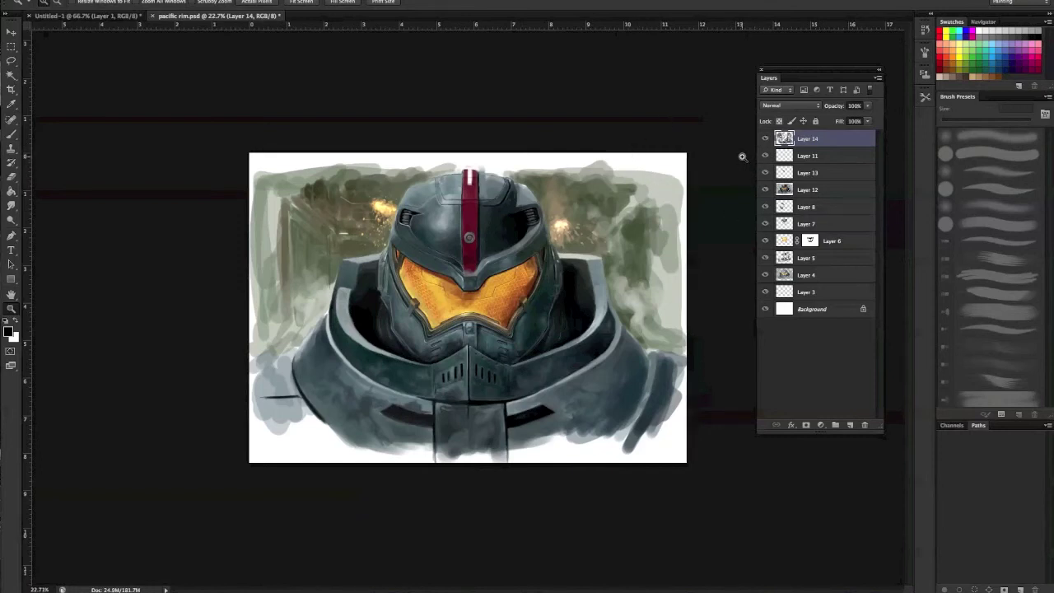
pyautogui.click(136, 0)
pyautogui.moveTo(190, 0)
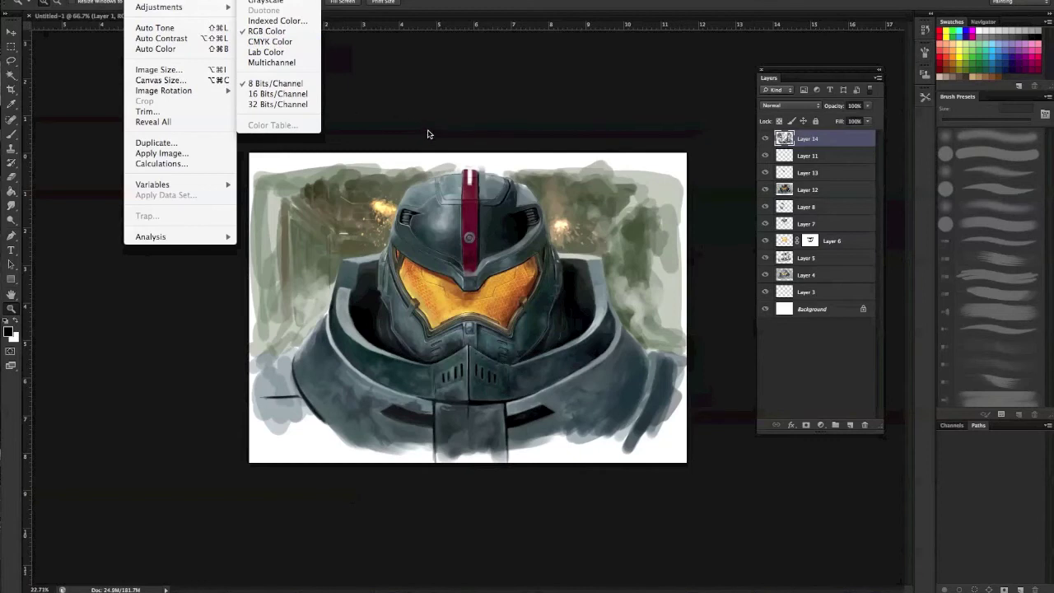
pyautogui.click(449, 150)
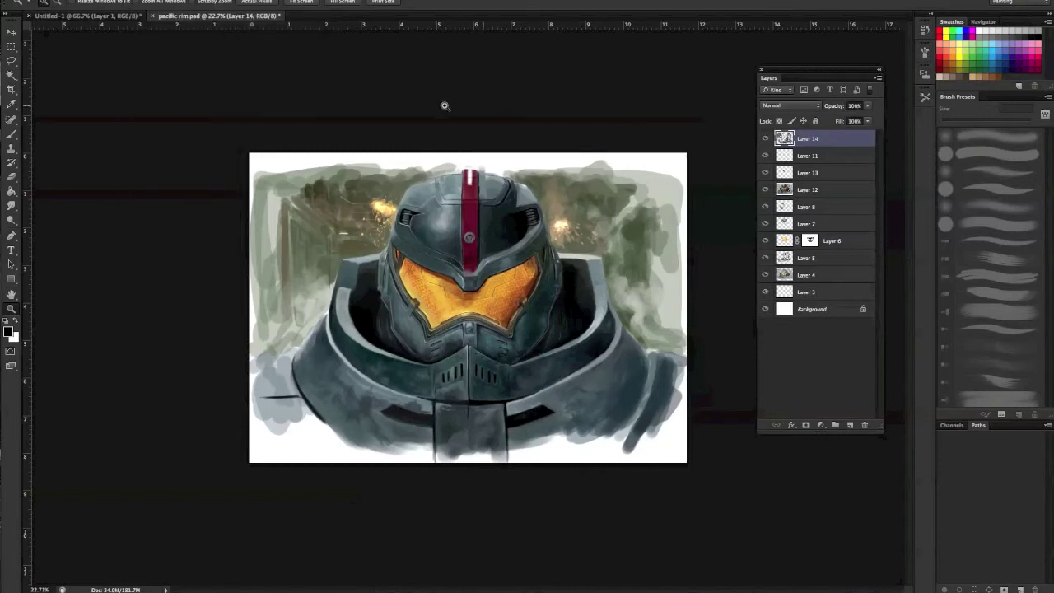
pyautogui.click(136, 0)
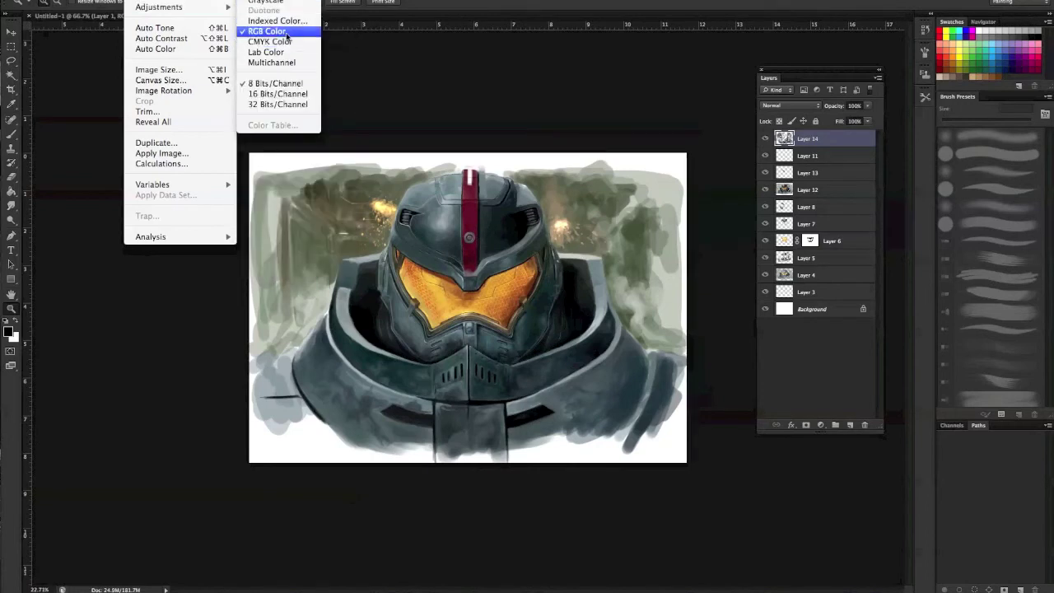
pyautogui.click(547, 266)
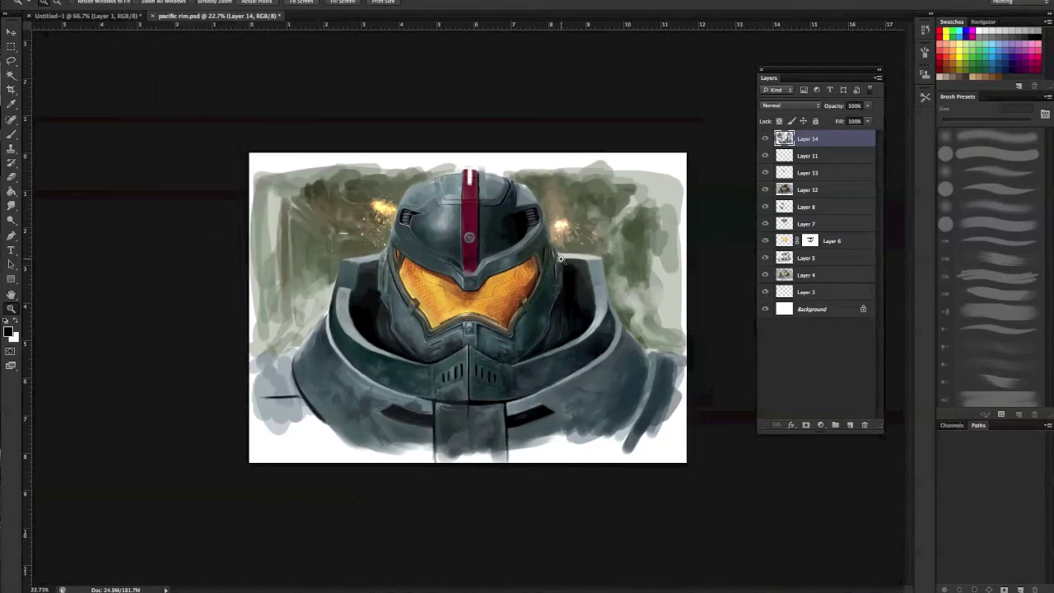
pyautogui.moveTo(453, 311); pyautogui.dragTo(496, 373)
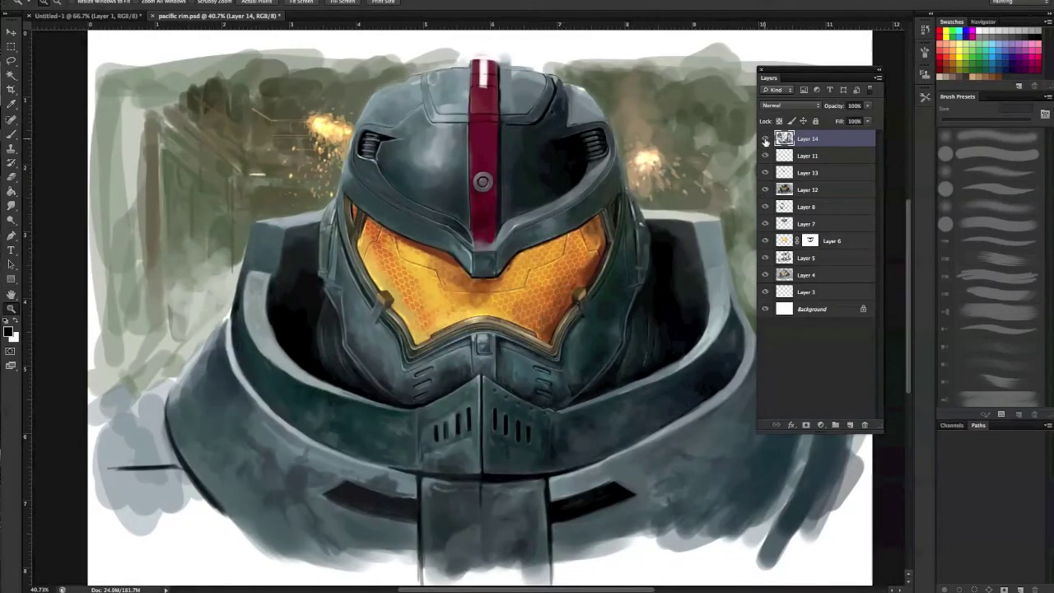
pyautogui.moveTo(766, 144)
pyautogui.mouseDown()
pyautogui.moveTo(770, 318)
pyautogui.moveTo(766, 140)
pyautogui.mouseUp()
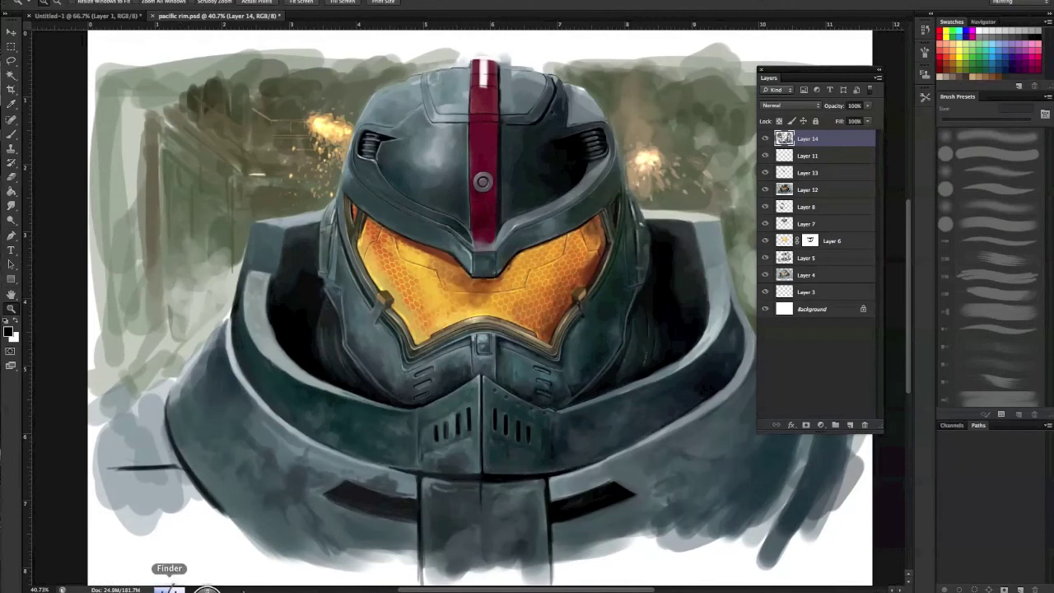
# In Finder's Desktop folder, preview pacific rim.psd and open its Get Info window
pyautogui.click(168, 588)
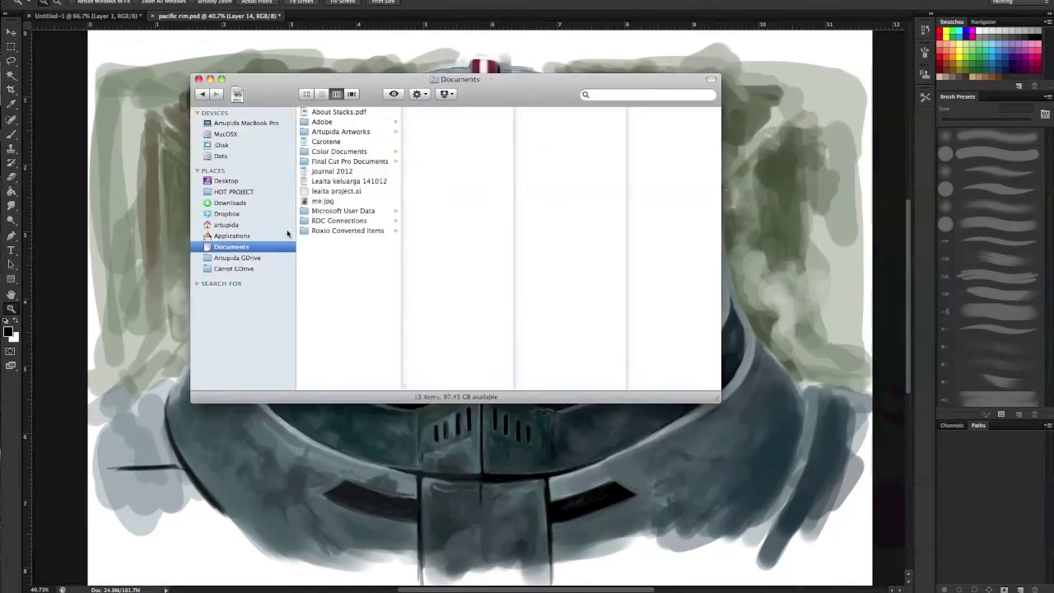
pyautogui.click(227, 180)
pyautogui.click(348, 124)
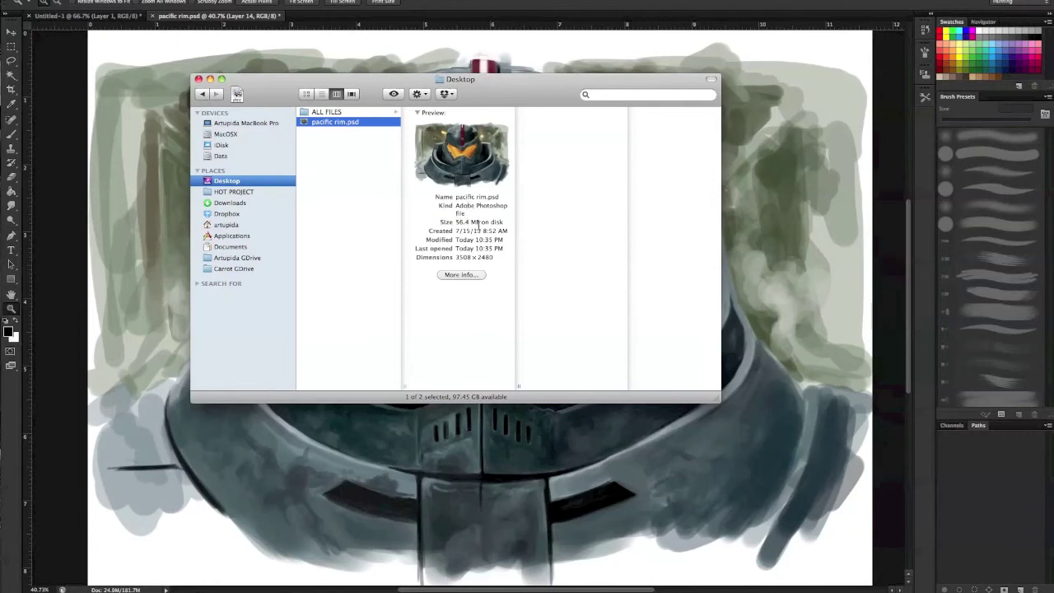
pyautogui.press('space')
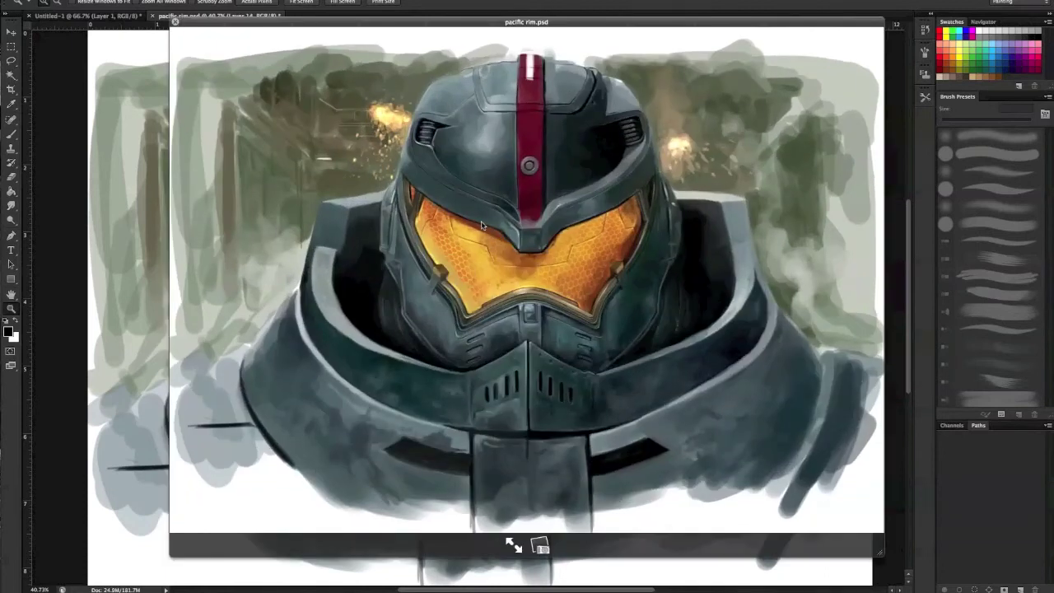
pyautogui.press('space')
pyautogui.press('super+i')
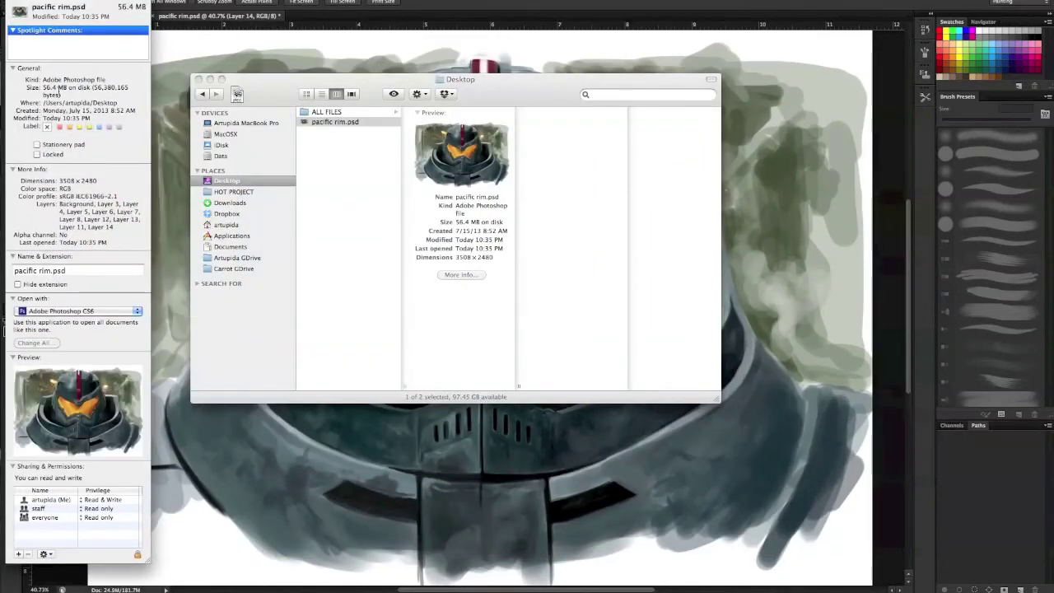
pyautogui.moveTo(108, 0); pyautogui.dragTo(205, 6)
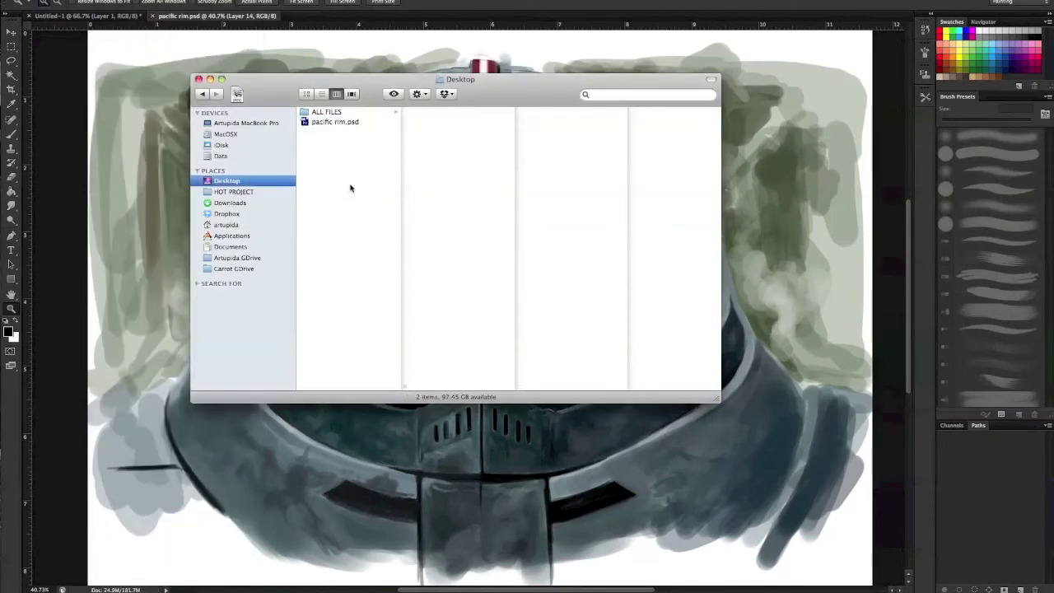
# Reselect pacific rim.psd, preview it and recheck its info, then close the info window
pyautogui.click(344, 123)
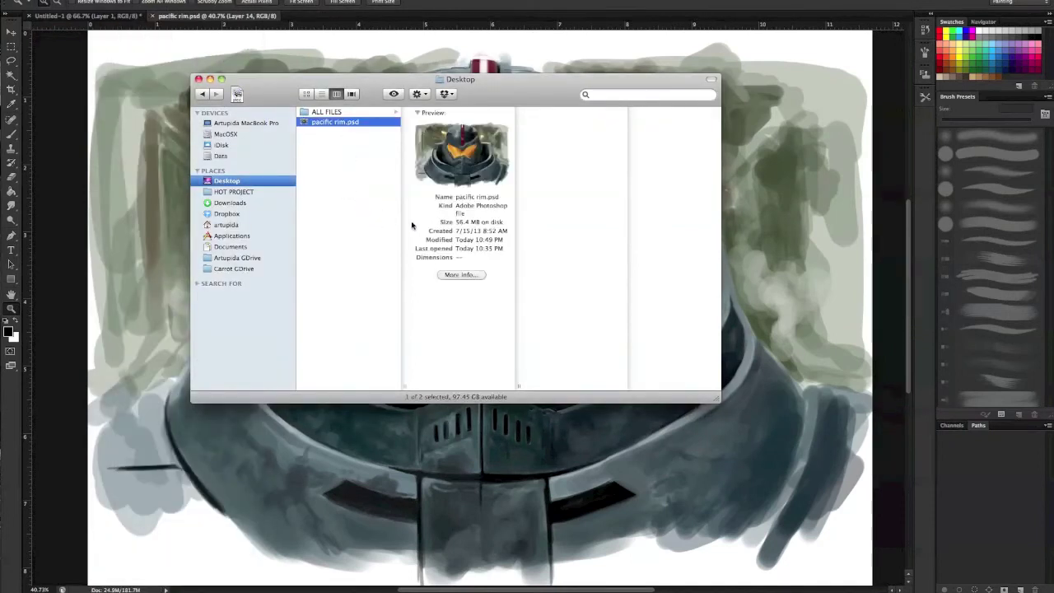
pyautogui.press('space')
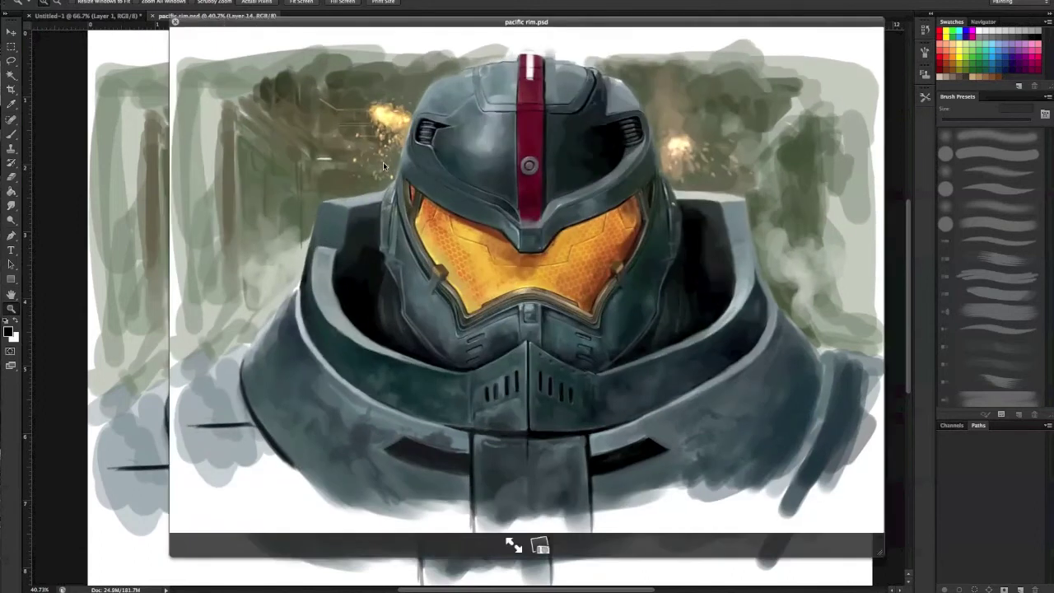
pyautogui.press('space')
pyautogui.press('super+i')
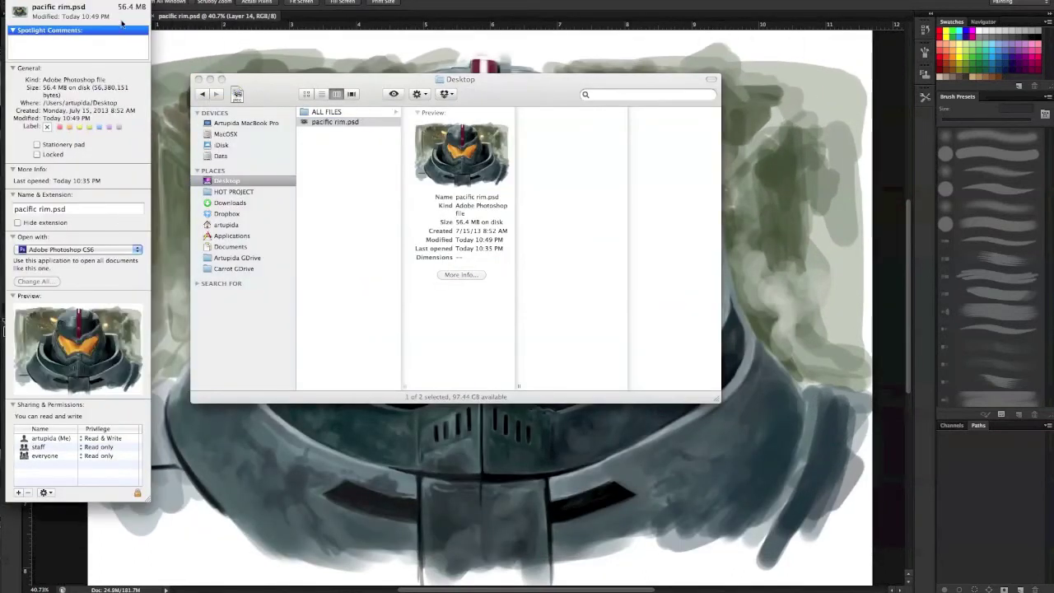
pyautogui.moveTo(64, 109); pyautogui.dragTo(302, 168)
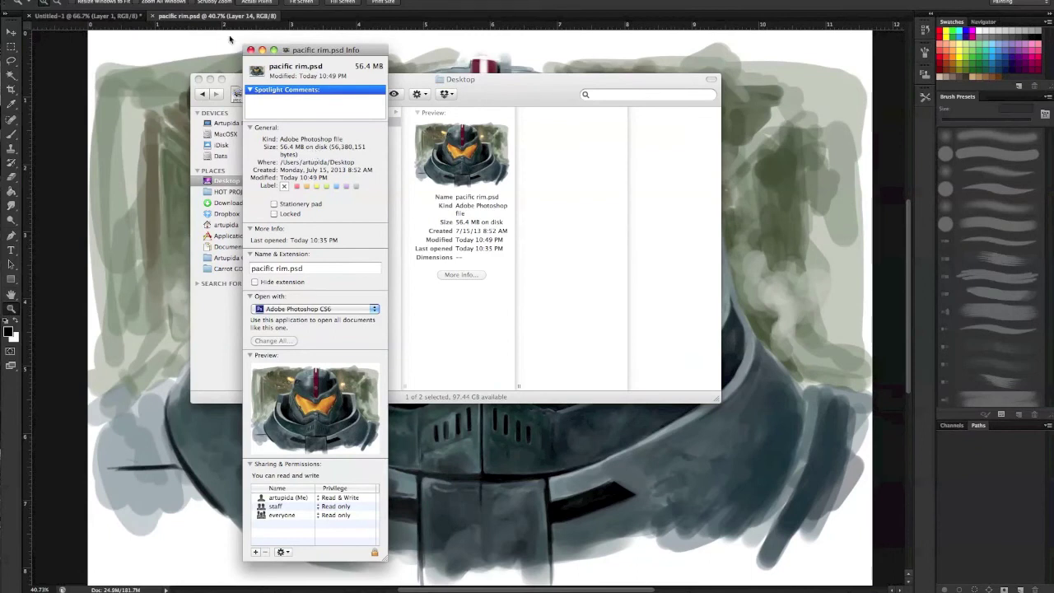
pyautogui.click(251, 51)
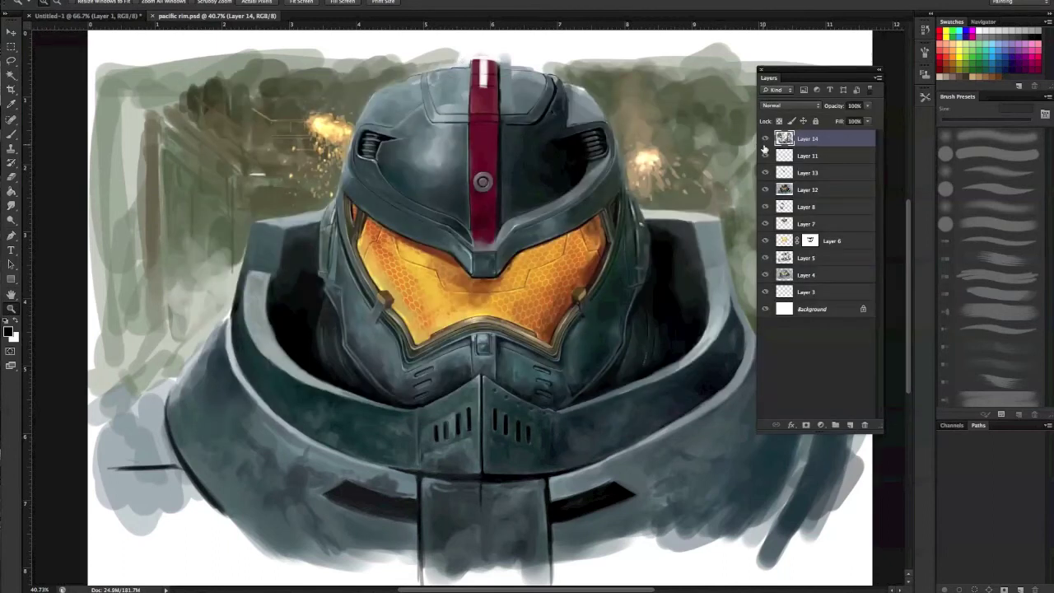
# Hide every layer of pacific rim.psd, save it with Cmd+S, and switch to Finder
pyautogui.moveTo(764, 146); pyautogui.dragTo(766, 311)
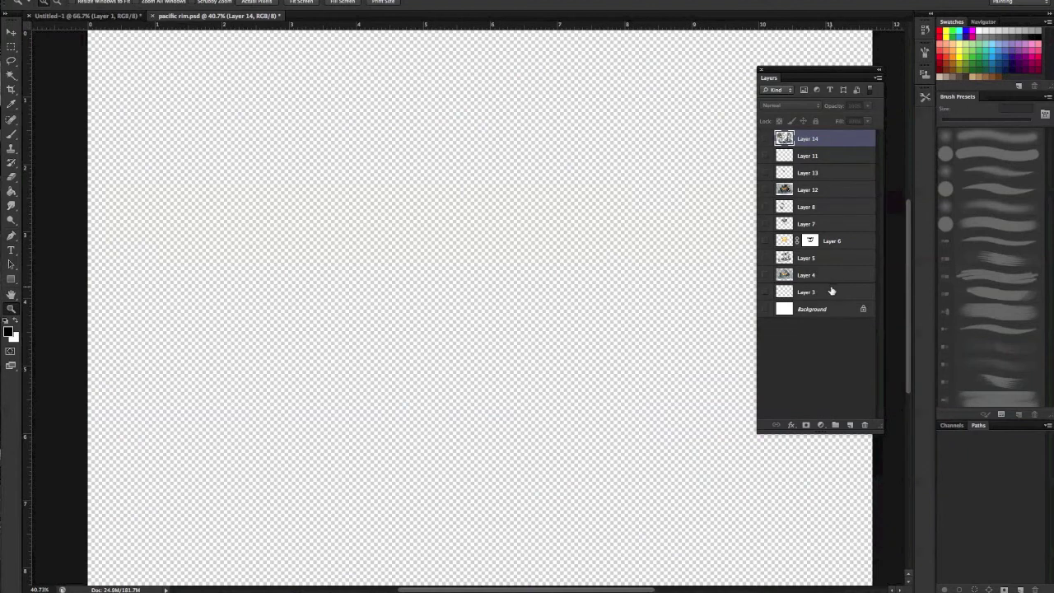
pyautogui.hotkey('ctrl', 's')
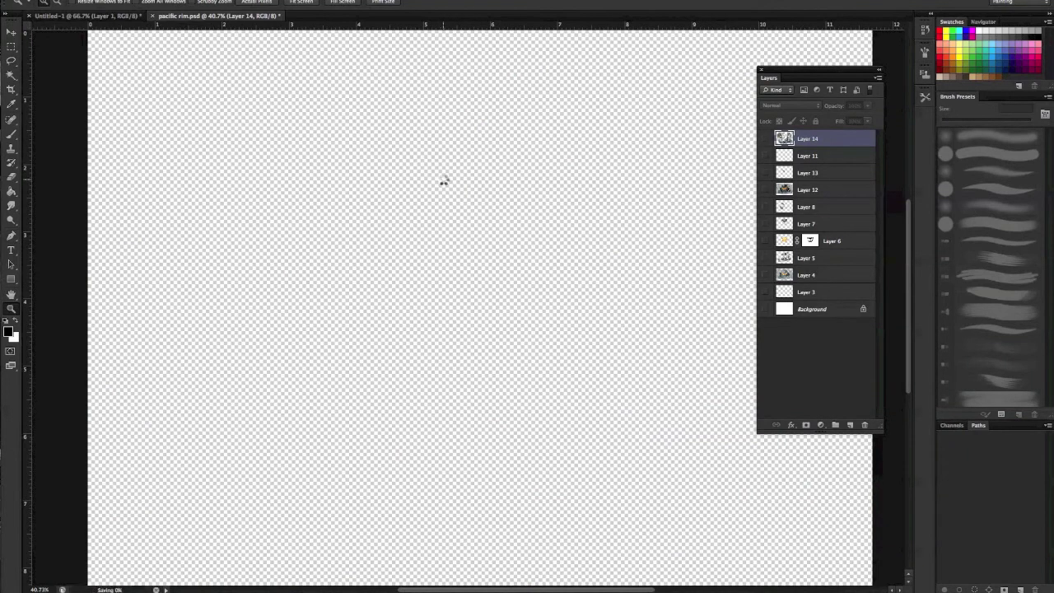
pyautogui.press('super+Tab')
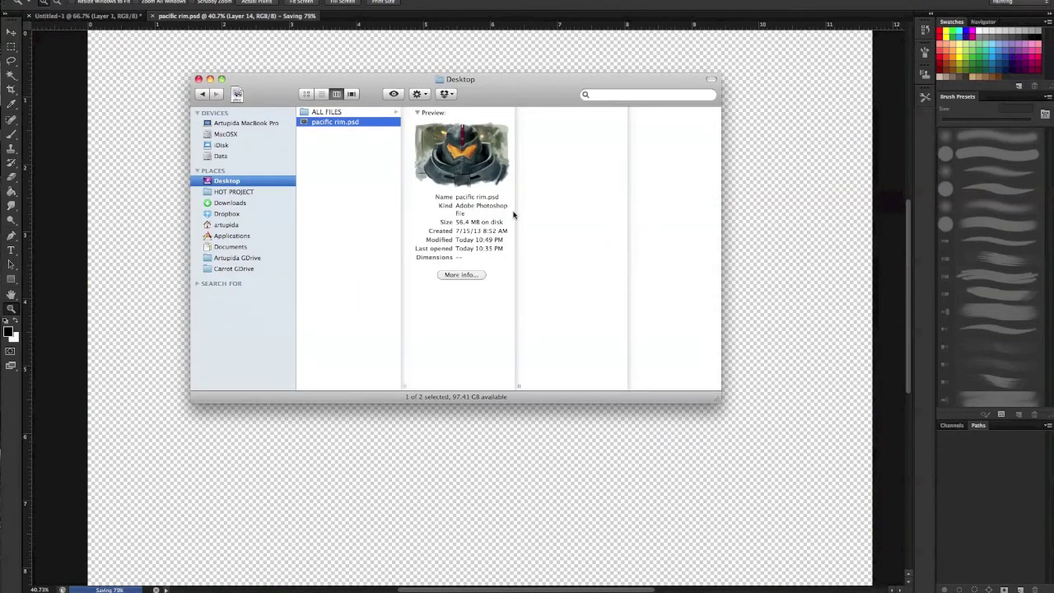
# Check in Finder's preview column that pacific rim.psd now measures 43.1 MB
pyautogui.click(353, 122)
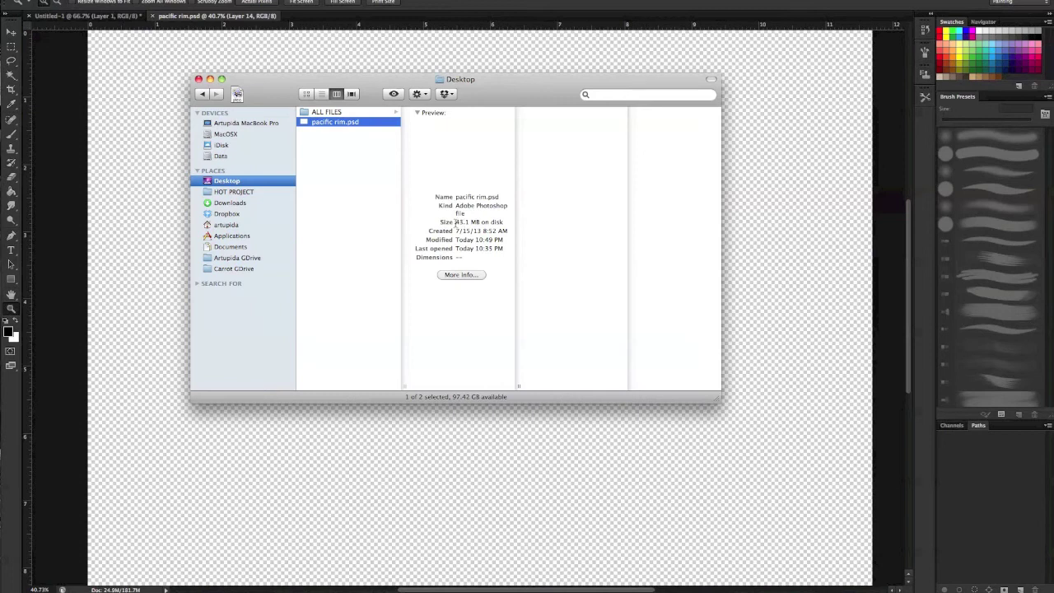
pyautogui.moveTo(456, 223); pyautogui.dragTo(471, 220)
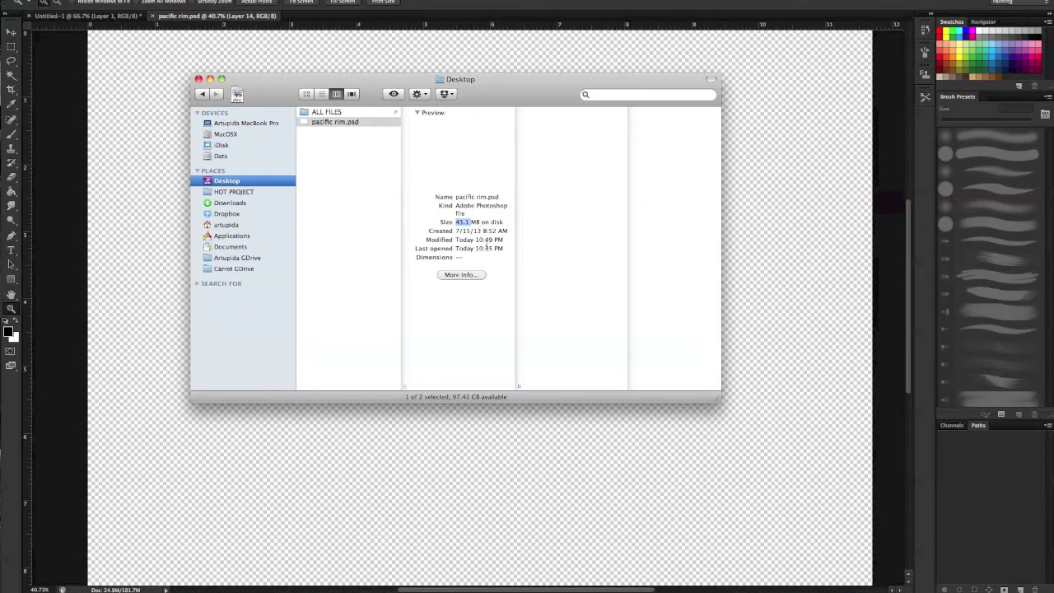
pyautogui.click(485, 222)
pyautogui.press('super+Tab')
pyautogui.press('super+Tab')
pyautogui.click(356, 121)
pyautogui.click(352, 196)
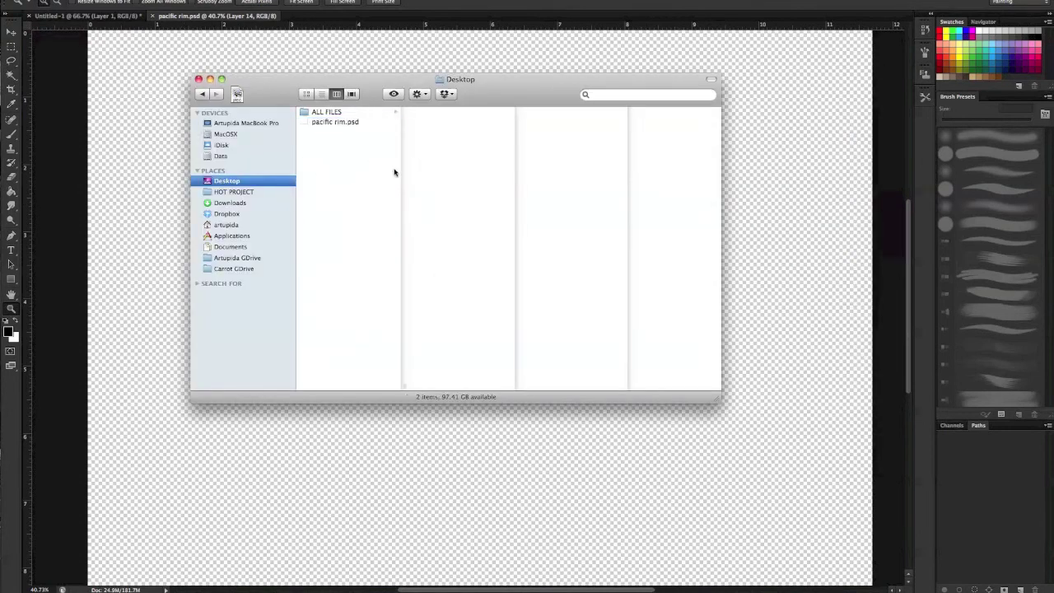
pyautogui.moveTo(360, 93); pyautogui.dragTo(397, 99)
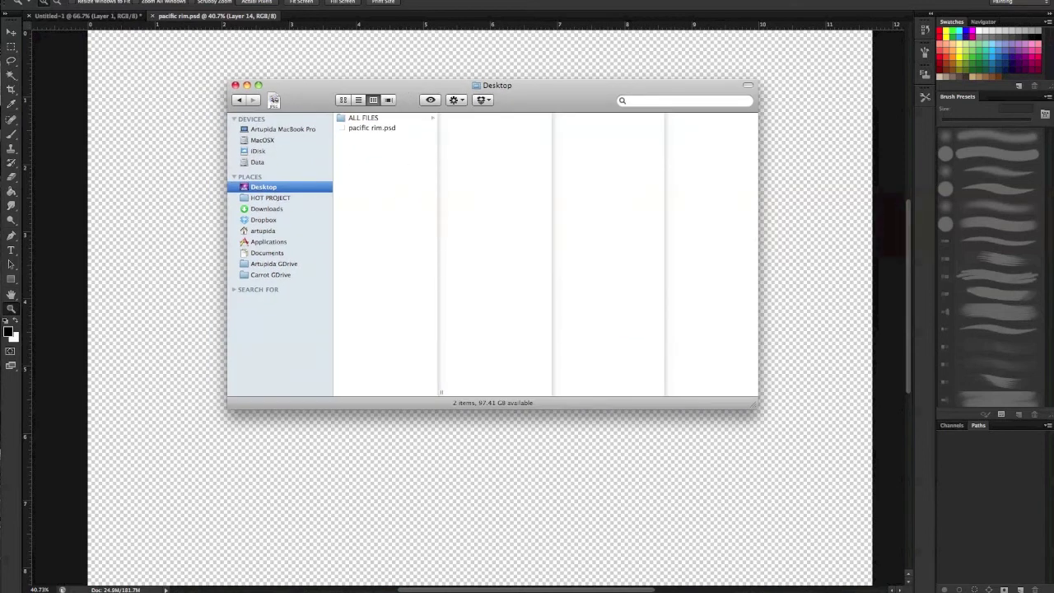
pyautogui.press('super+Tab')
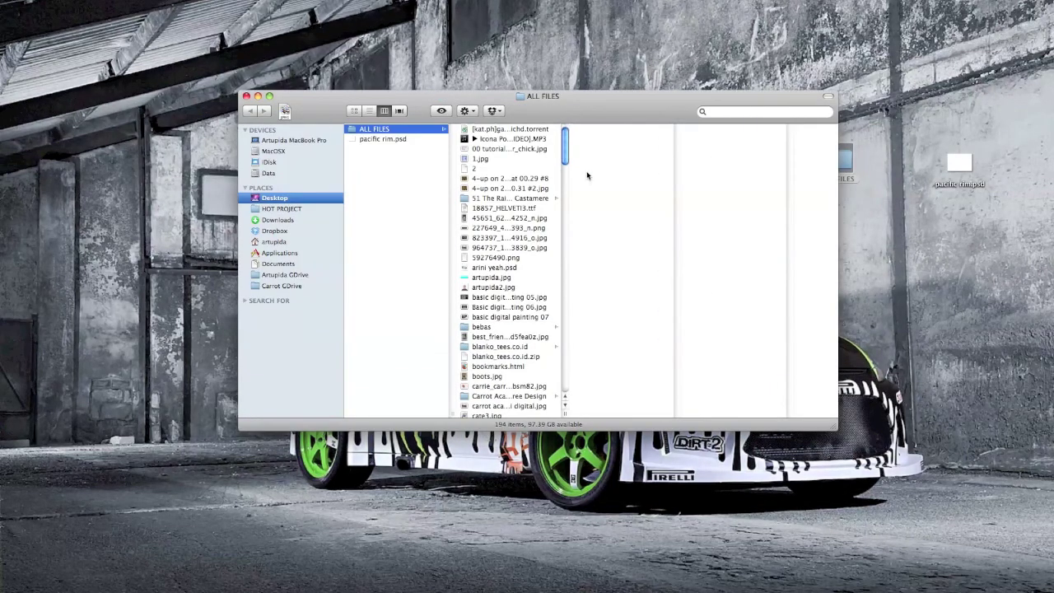
# Move the Finder window and collapse the ALL FILES listing back to the Desktop folder
pyautogui.moveTo(566, 151)
pyautogui.mouseDown()
pyautogui.moveTo(560, 375)
pyautogui.moveTo(565, 136)
pyautogui.mouseUp()
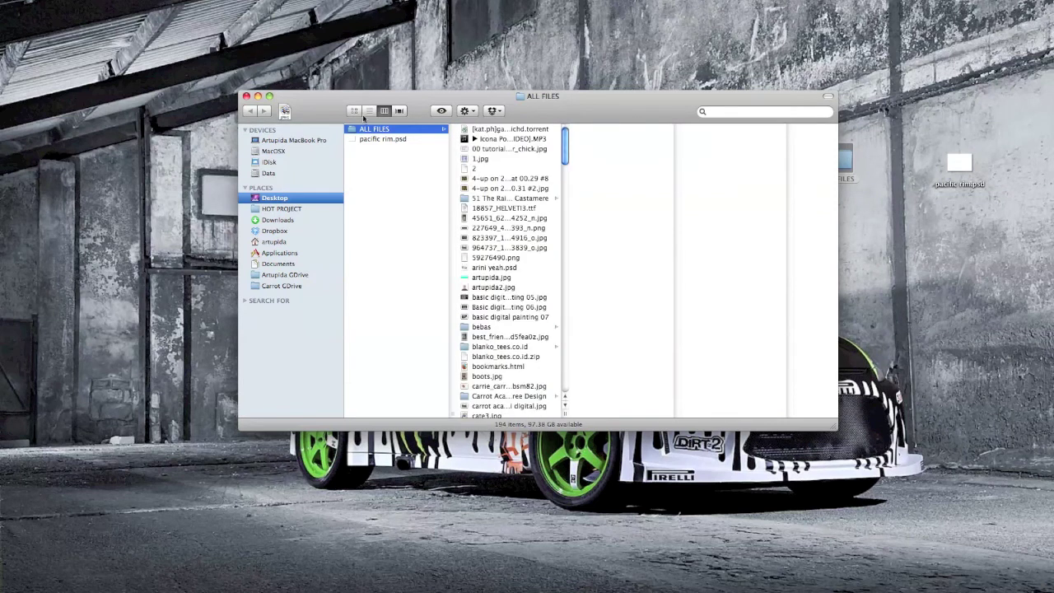
pyautogui.moveTo(439, 99); pyautogui.dragTo(499, 13)
pyautogui.click(472, 98)
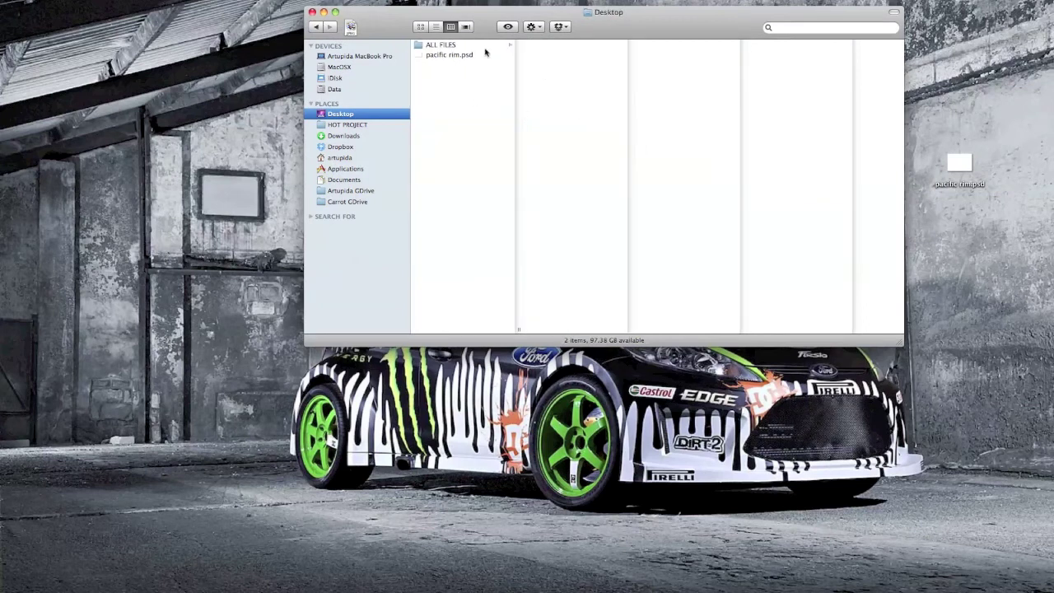
pyautogui.click(488, 48)
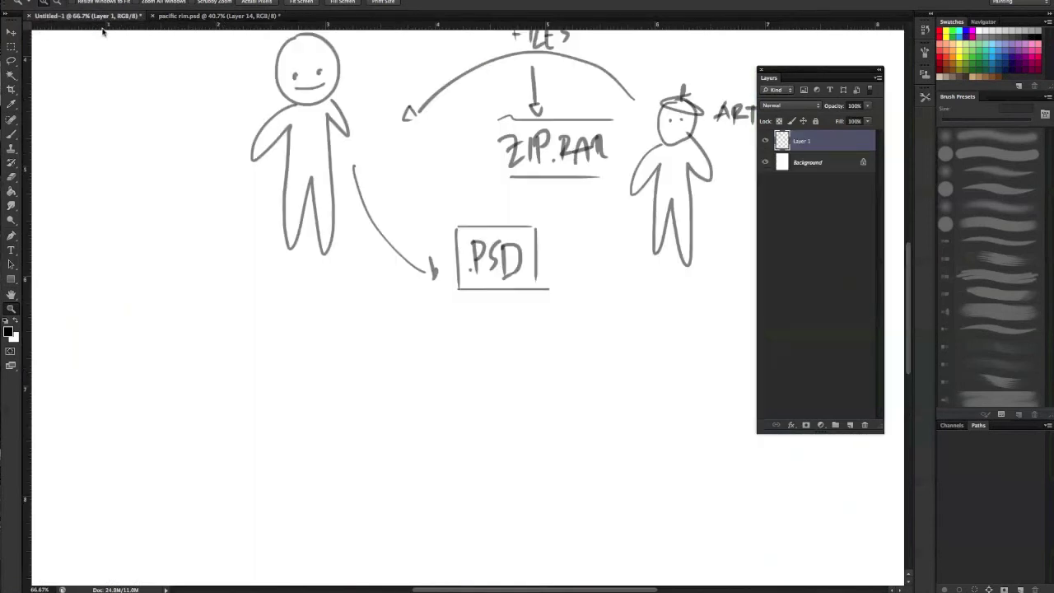
# Return to Untitled-1, pan to the blank area below the sketch, and select the Brush
pyautogui.click(95, 16)
pyautogui.click(215, 20)
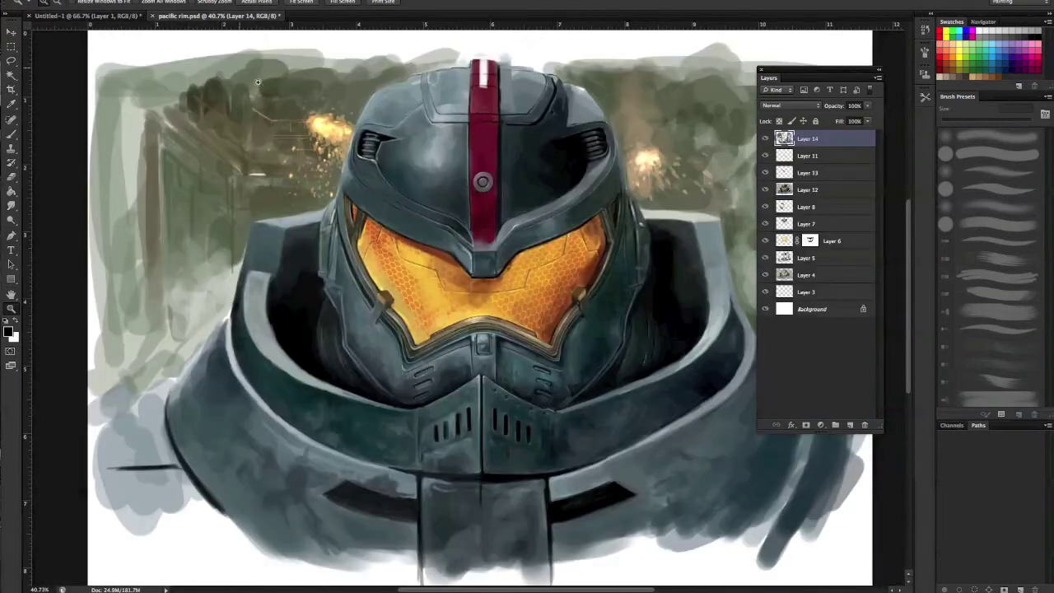
pyautogui.click(121, 18)
pyautogui.moveTo(589, 309); pyautogui.dragTo(627, 166)
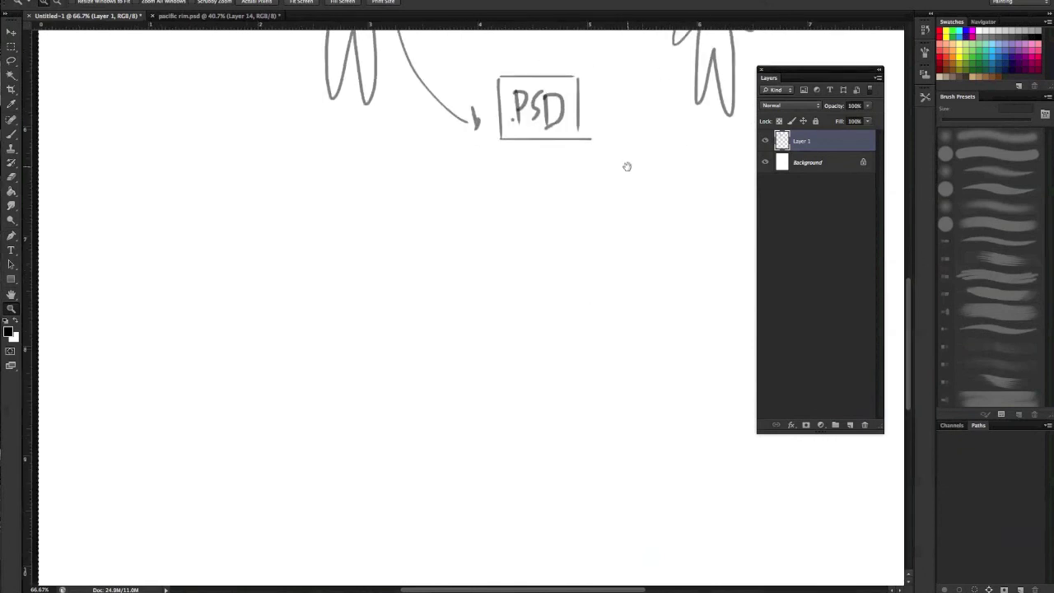
pyautogui.press('b')
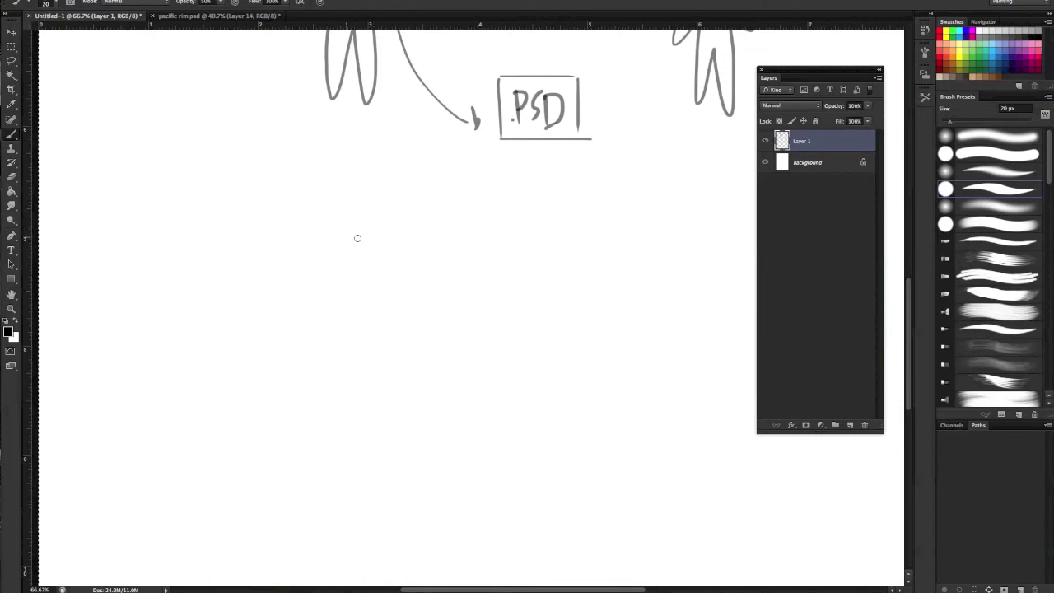
# Hand-letter the word SUBSCRIBE on the blank canvas
pyautogui.moveTo(305, 237)
pyautogui.mouseDown()
pyautogui.moveTo(267, 247)
pyautogui.moveTo(279, 314)
pyautogui.moveTo(353, 256)
pyautogui.moveTo(375, 317)
pyautogui.mouseUp()
pyautogui.moveTo(376, 248); pyautogui.dragTo(378, 312)
pyautogui.moveTo(434, 254); pyautogui.dragTo(410, 303)
pyautogui.moveTo(450, 264); pyautogui.dragTo(486, 257)
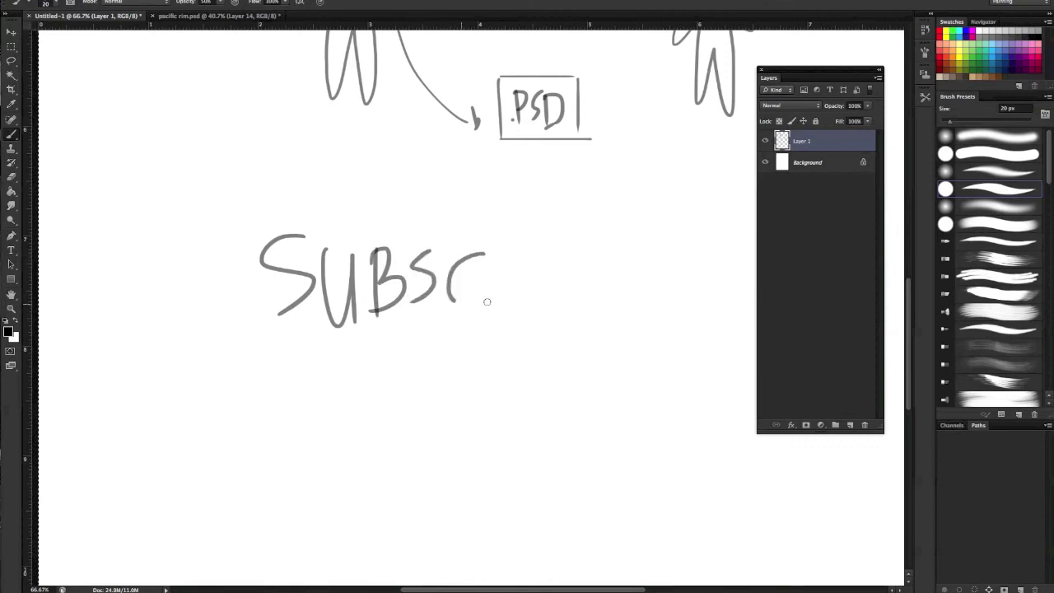
pyautogui.moveTo(487, 301); pyautogui.dragTo(493, 305)
pyautogui.moveTo(496, 268)
pyautogui.mouseDown()
pyautogui.moveTo(497, 322)
pyautogui.moveTo(526, 305)
pyautogui.mouseUp()
pyautogui.moveTo(541, 265)
pyautogui.mouseDown()
pyautogui.moveTo(541, 316)
pyautogui.moveTo(560, 321)
pyautogui.mouseUp()
pyautogui.moveTo(562, 256)
pyautogui.mouseDown()
pyautogui.moveTo(581, 280)
pyautogui.moveTo(564, 322)
pyautogui.mouseUp()
pyautogui.moveTo(608, 265)
pyautogui.mouseDown()
pyautogui.moveTo(641, 321)
pyautogui.moveTo(650, 261)
pyautogui.mouseUp()
pyautogui.moveTo(607, 298); pyautogui.dragTo(656, 287)
# Put quotation marks around SUBSCRIBE and draw a long line under it
pyautogui.moveTo(223, 232)
pyautogui.mouseDown()
pyautogui.moveTo(232, 225)
pyautogui.moveTo(230, 237)
pyautogui.mouseUp()
pyautogui.moveTo(701, 241); pyautogui.dragTo(690, 262)
pyautogui.moveTo(709, 246)
pyautogui.mouseDown()
pyautogui.moveTo(698, 269)
pyautogui.moveTo(633, 232)
pyautogui.mouseUp()
pyautogui.moveTo(150, 276)
pyautogui.mouseDown()
pyautogui.moveTo(327, 257)
pyautogui.moveTo(683, 252)
pyautogui.mouseUp()
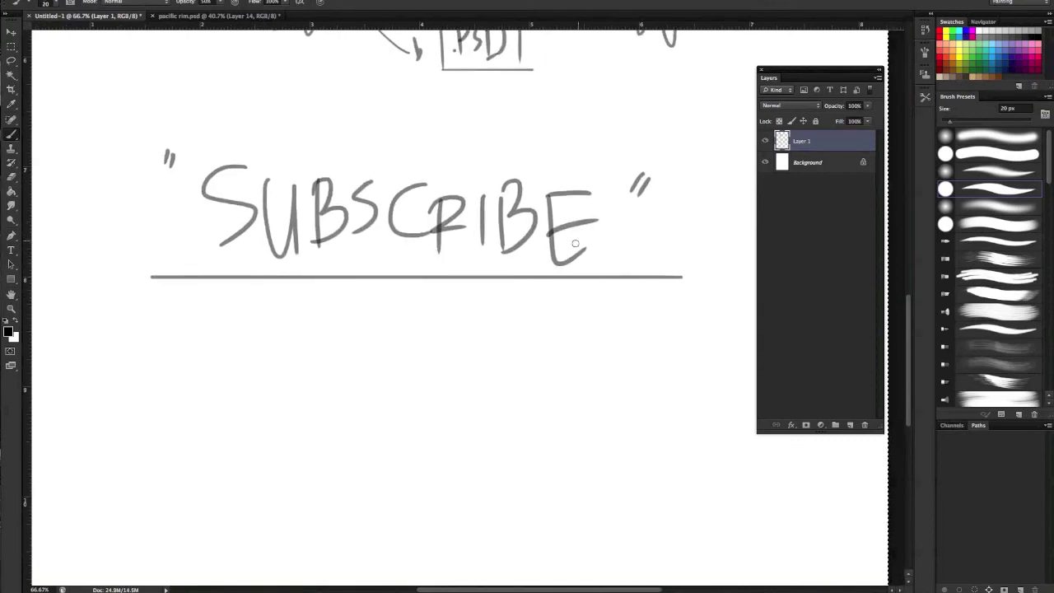
pyautogui.moveTo(565, 247); pyautogui.dragTo(573, 237)
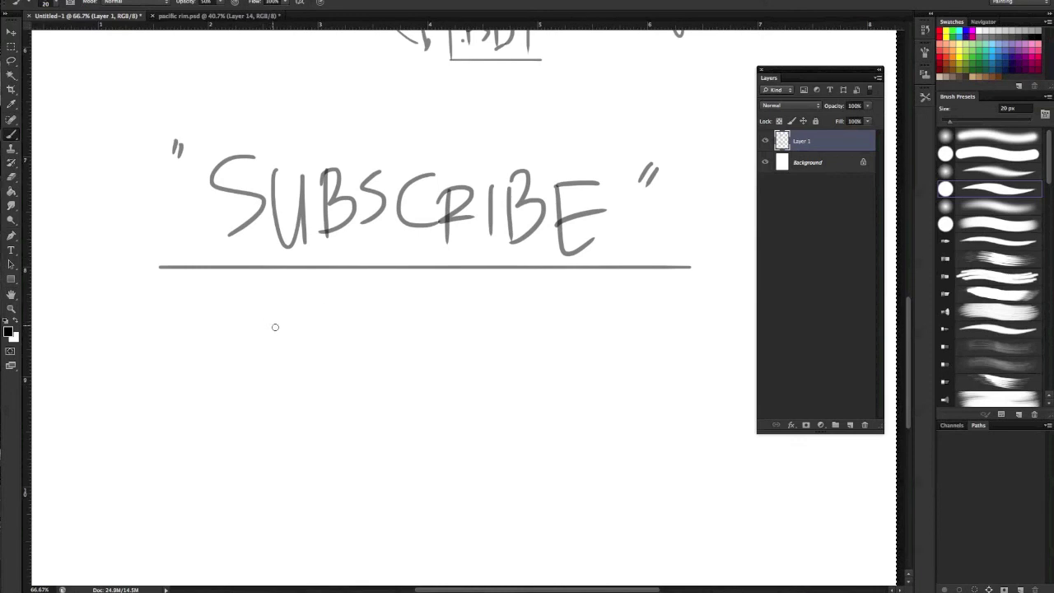
# Write the artist's social handle below the underline
pyautogui.moveTo(257, 333)
pyautogui.mouseDown()
pyautogui.moveTo(267, 359)
pyautogui.moveTo(217, 335)
pyautogui.moveTo(267, 376)
pyautogui.moveTo(320, 341)
pyautogui.moveTo(348, 338)
pyautogui.mouseUp()
pyautogui.moveTo(348, 314)
pyautogui.mouseDown()
pyautogui.moveTo(342, 366)
pyautogui.moveTo(330, 350)
pyautogui.mouseUp()
pyautogui.moveTo(339, 344)
pyautogui.mouseDown()
pyautogui.moveTo(380, 352)
pyautogui.moveTo(414, 322)
pyautogui.moveTo(397, 370)
pyautogui.mouseUp()
pyautogui.moveTo(418, 326)
pyautogui.mouseDown()
pyautogui.moveTo(439, 328)
pyautogui.moveTo(456, 379)
pyautogui.mouseUp()
pyautogui.moveTo(454, 323)
pyautogui.mouseDown()
pyautogui.moveTo(458, 351)
pyautogui.moveTo(496, 371)
pyautogui.mouseUp()
pyautogui.moveTo(506, 327); pyautogui.dragTo(505, 381)
pyautogui.moveTo(541, 356)
pyautogui.mouseDown()
pyautogui.moveTo(533, 377)
pyautogui.moveTo(575, 384)
pyautogui.mouseUp()
pyautogui.moveTo(536, 368); pyautogui.dragTo(584, 357)
pyautogui.scroll(-3, 588, 329)
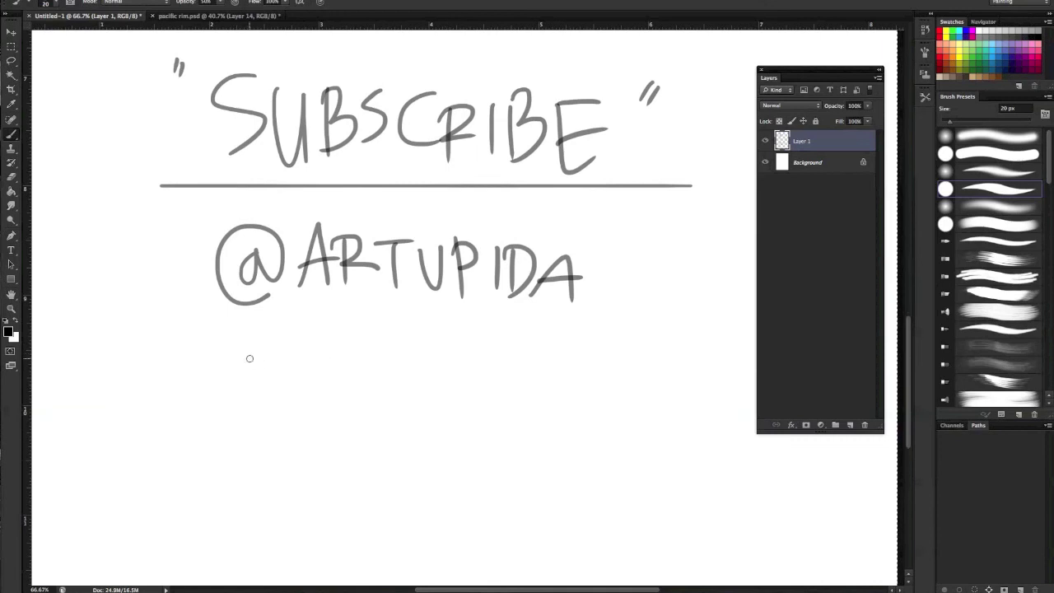
# Write 'FB:' followed by the artist's Facebook name, underlining its last two letters
pyautogui.moveTo(247, 357); pyautogui.dragTo(247, 410)
pyautogui.moveTo(247, 359)
pyautogui.mouseDown()
pyautogui.moveTo(246, 385)
pyautogui.moveTo(277, 377)
pyautogui.mouseUp()
pyautogui.moveTo(283, 359); pyautogui.dragTo(282, 402)
pyautogui.moveTo(387, 406)
pyautogui.mouseDown()
pyautogui.moveTo(408, 365)
pyautogui.moveTo(420, 411)
pyautogui.mouseUp()
pyautogui.moveTo(419, 408)
pyautogui.mouseDown()
pyautogui.moveTo(448, 372)
pyautogui.moveTo(466, 409)
pyautogui.moveTo(488, 380)
pyautogui.moveTo(517, 376)
pyautogui.moveTo(526, 438)
pyautogui.mouseUp()
pyautogui.moveTo(526, 379)
pyautogui.mouseDown()
pyautogui.moveTo(527, 405)
pyautogui.moveTo(572, 405)
pyautogui.mouseUp()
pyautogui.click(546, 365)
pyautogui.moveTo(580, 344)
pyautogui.mouseDown()
pyautogui.moveTo(583, 409)
pyautogui.moveTo(615, 410)
pyautogui.moveTo(644, 386)
pyautogui.moveTo(648, 412)
pyautogui.mouseUp()
pyautogui.click(674, 405)
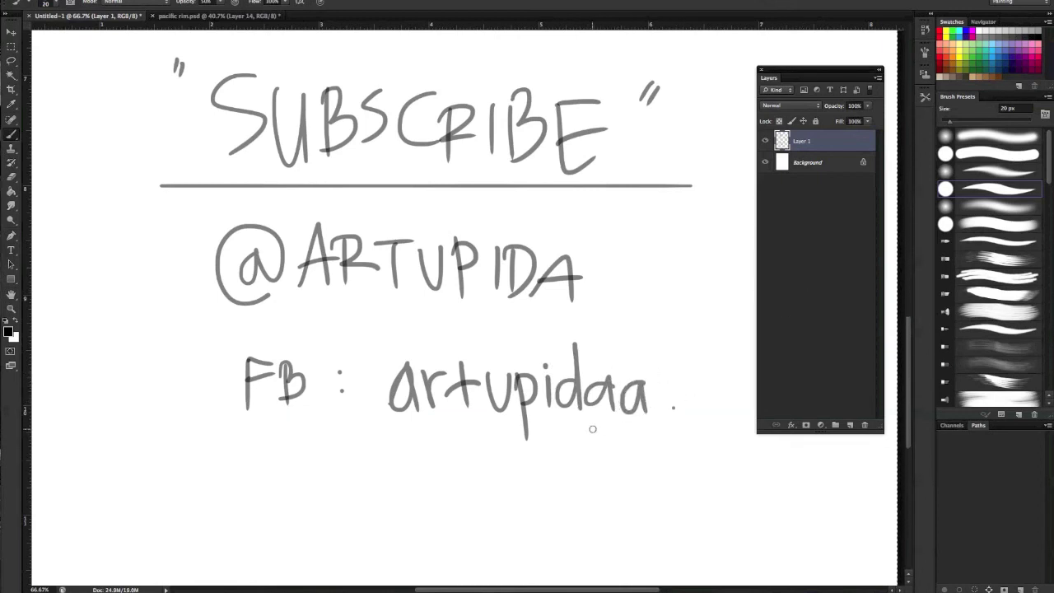
pyautogui.moveTo(590, 428); pyautogui.dragTo(645, 427)
# Erase the stray dot after the Facebook name and return to the Brush
pyautogui.press('e')
pyautogui.click(674, 406)
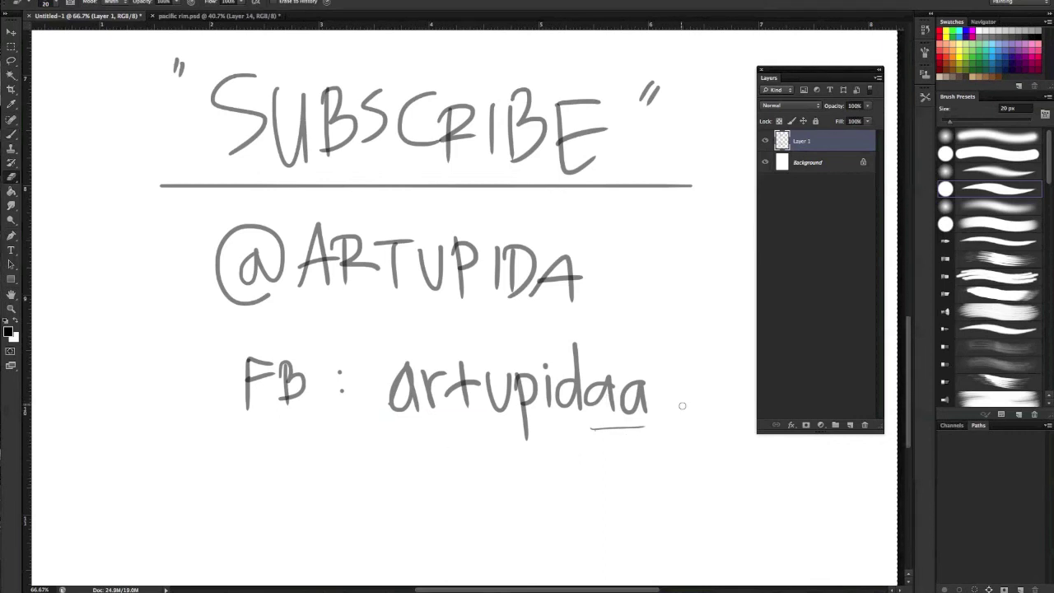
pyautogui.press('b')
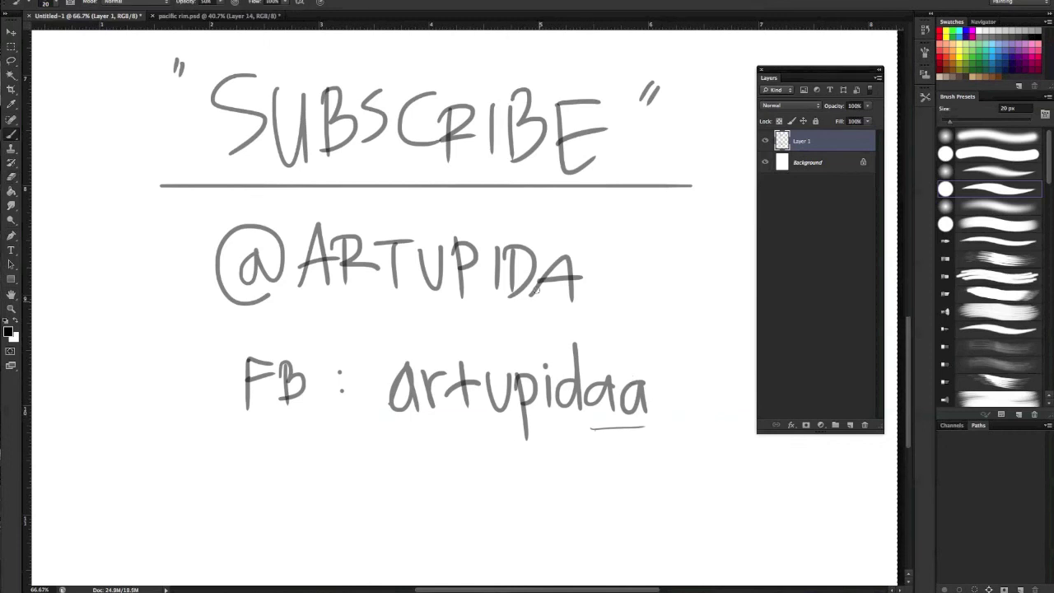
pyautogui.moveTo(627, 285); pyautogui.dragTo(643, 328)
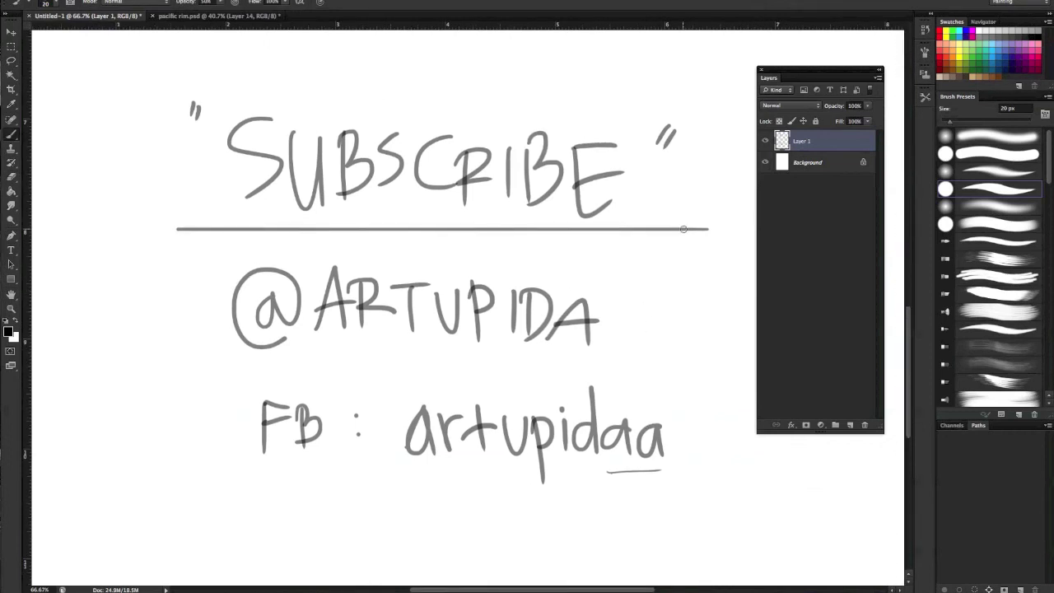